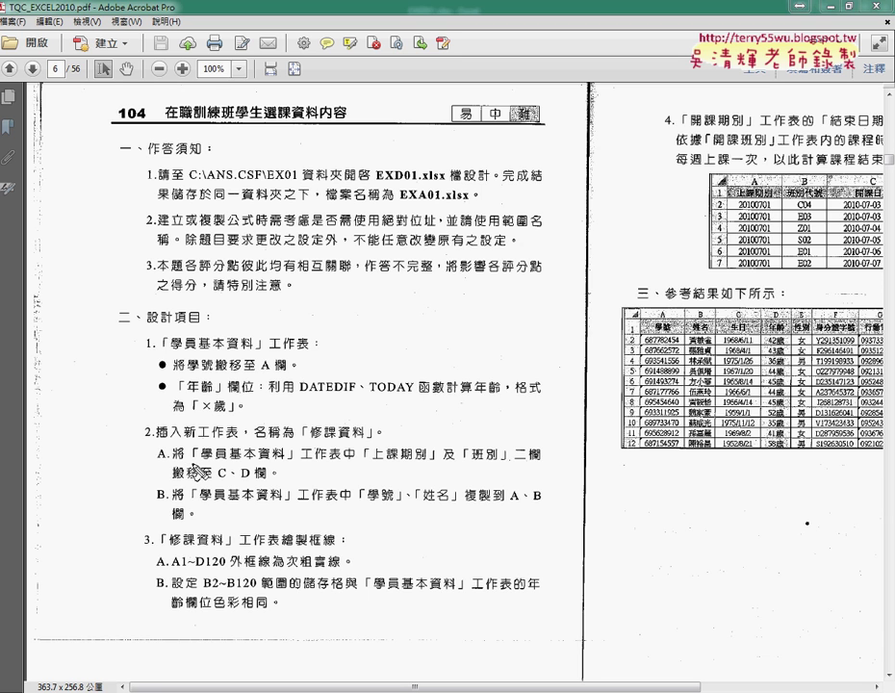
Mark the source sheet, 搬移, columns C and D, and 學號 in the exercise instructions, then clear the marks.
left_click_drag(192, 463, 497, 469)
mouse_move(202, 469)
left_mouse_down()
mouse_move(163, 491)
mouse_move(265, 487)
left_mouse_up()
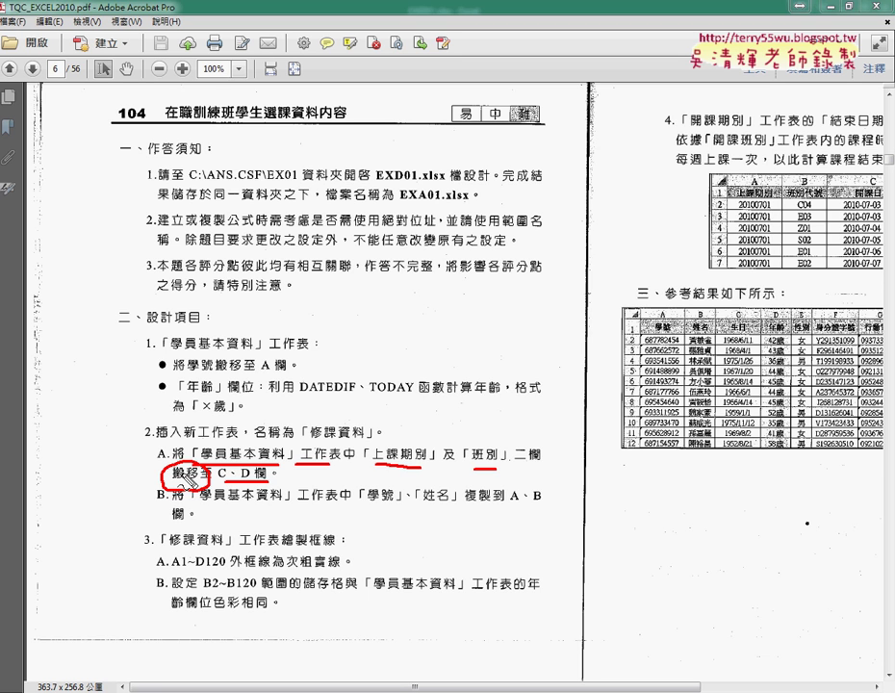
left_click_drag(365, 502, 498, 512)
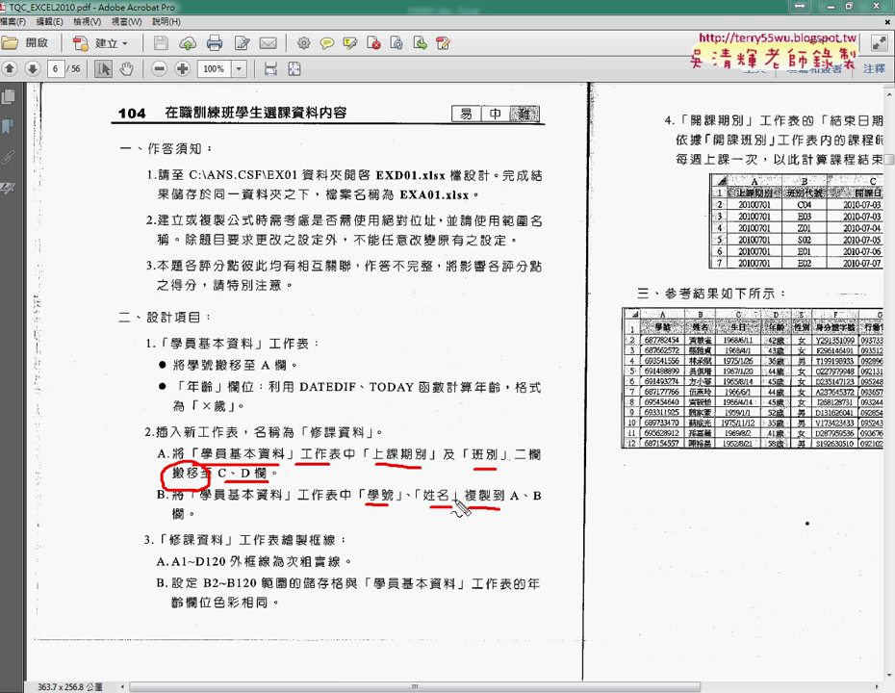
key("Escape")
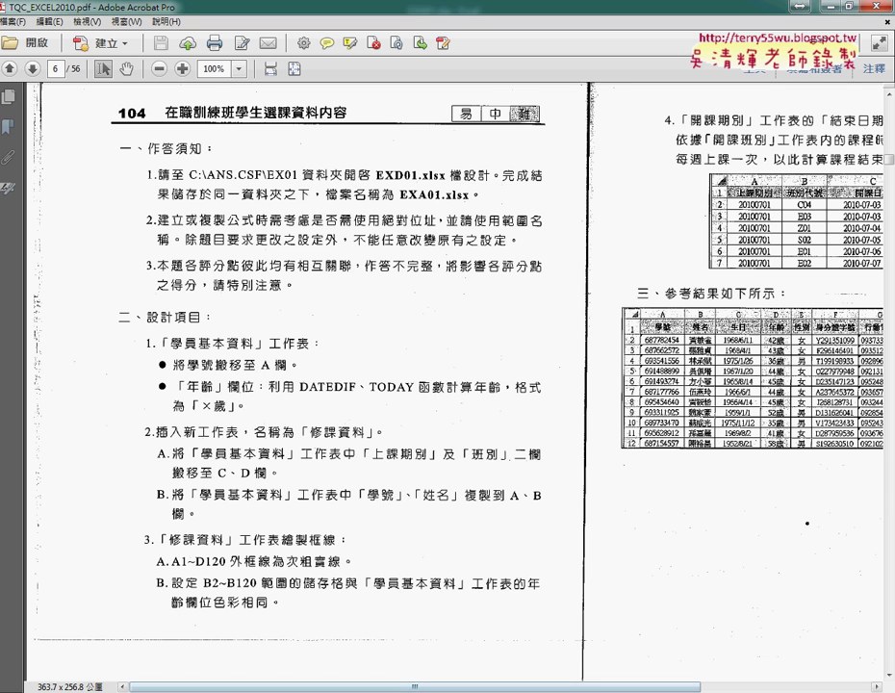
Add a blank worksheet to EXD01.xlsx and rename 工作表1 to 修課資料.
left_click(274, 664)
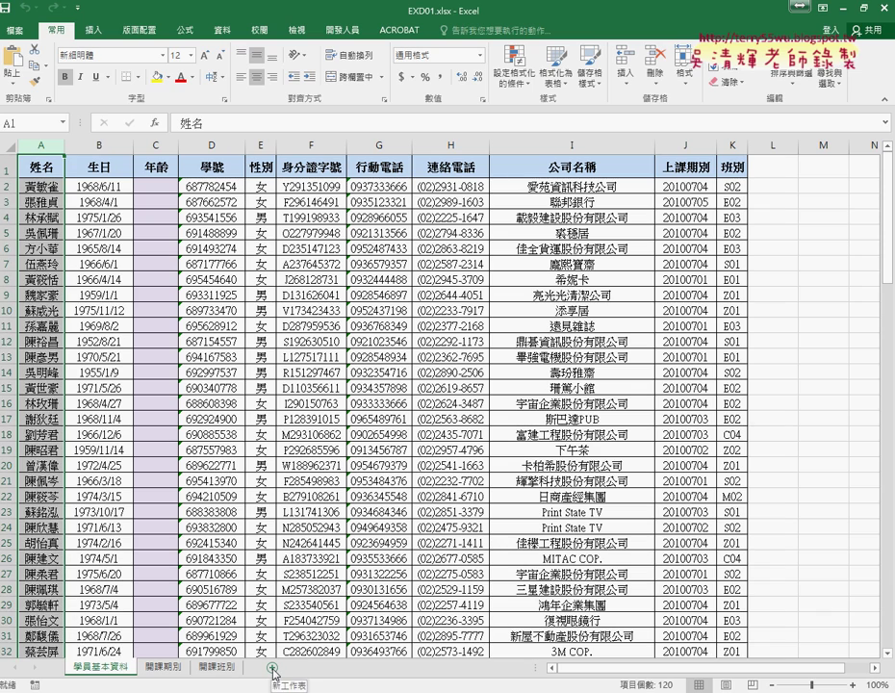
left_click(273, 667)
left_click(273, 668)
left_click(166, 668)
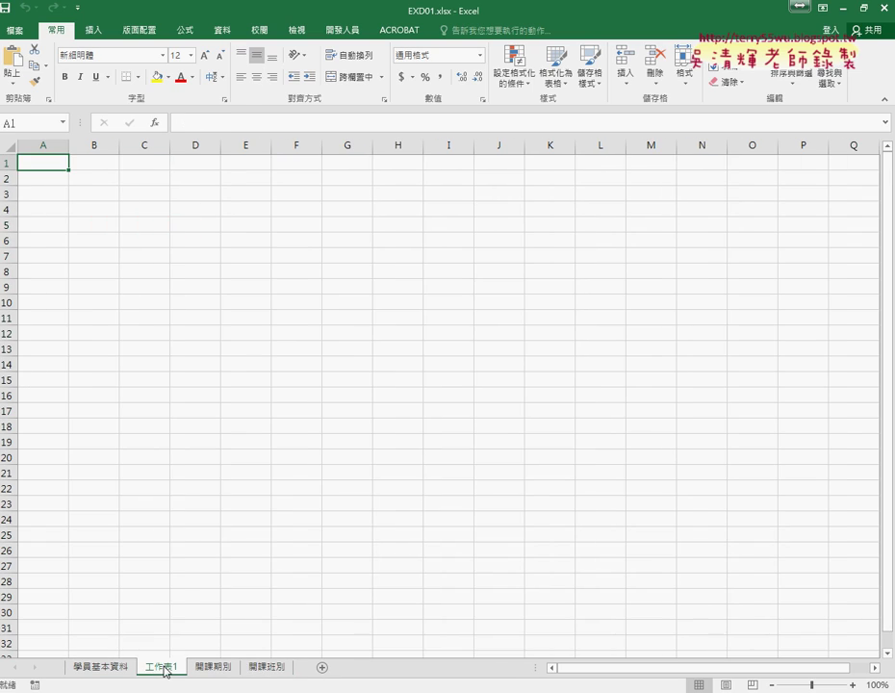
right_click(166, 668)
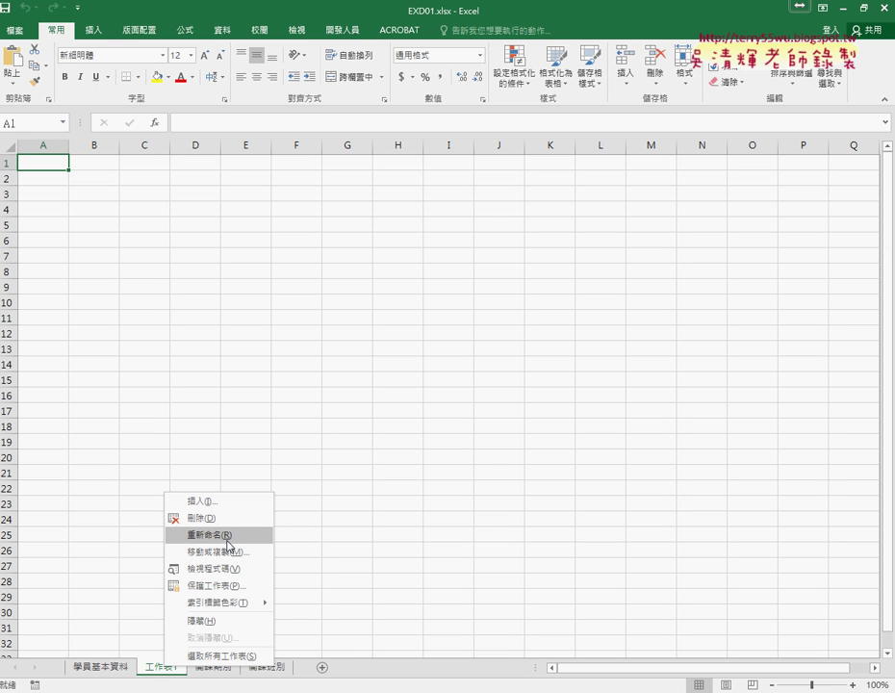
double_click(156, 668)
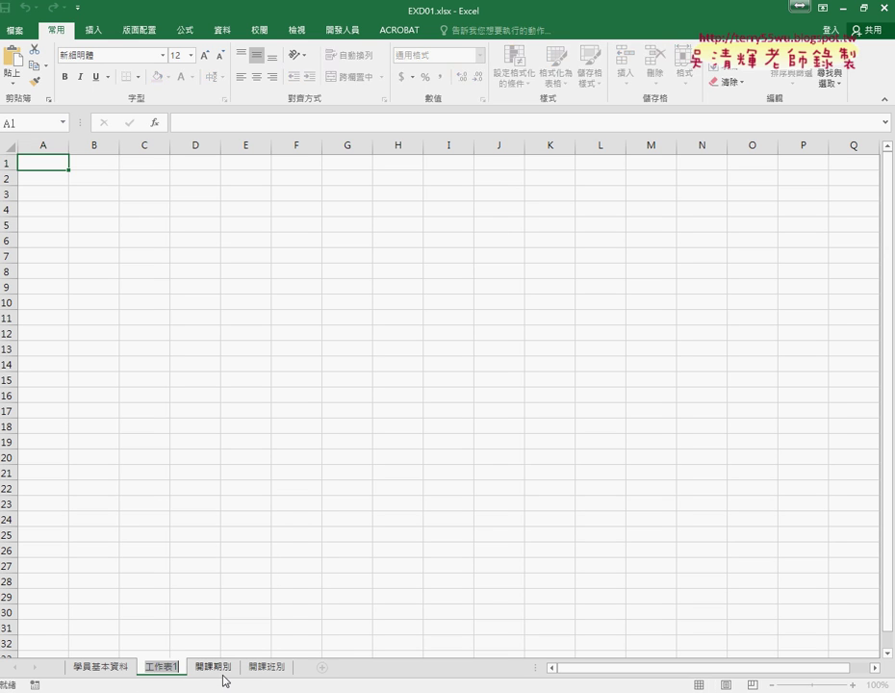
type("傾")
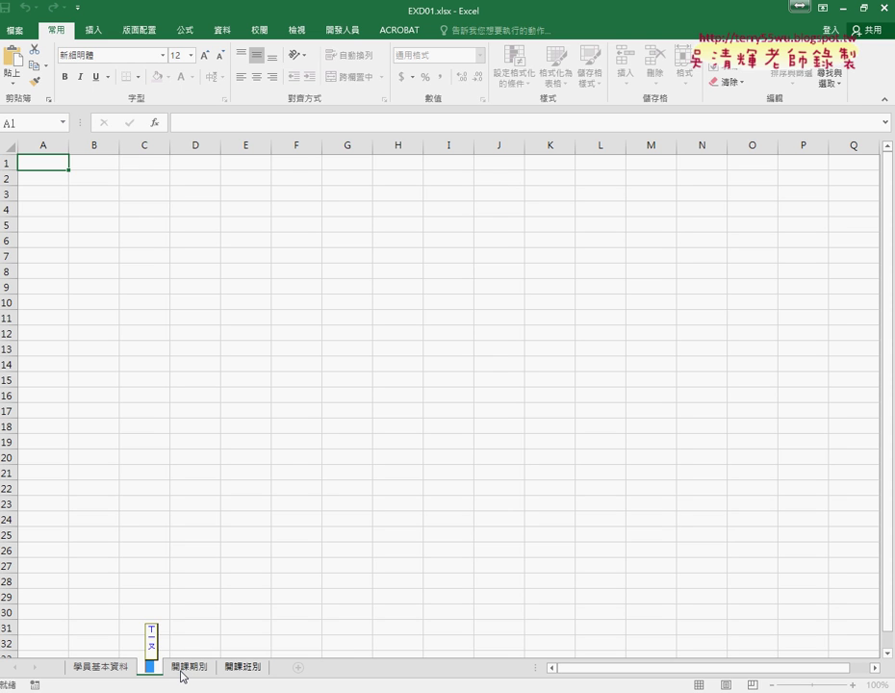
type("課")
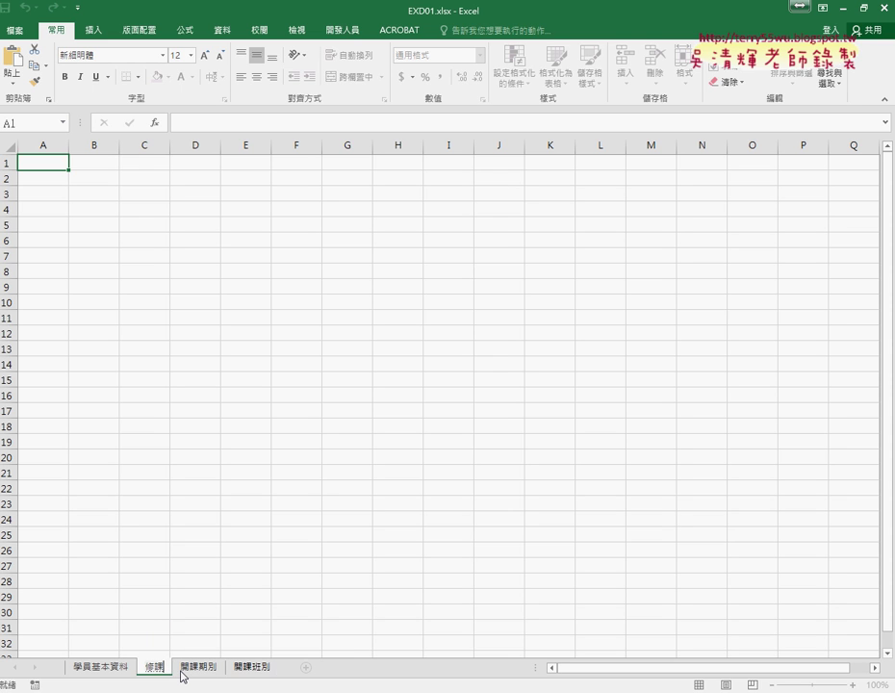
type("資料")
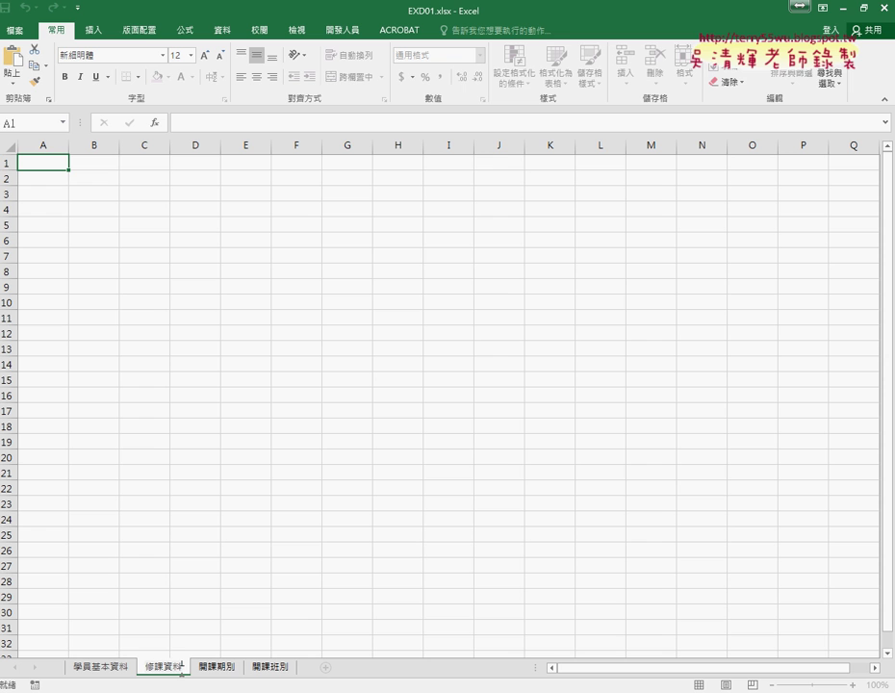
key("Return")
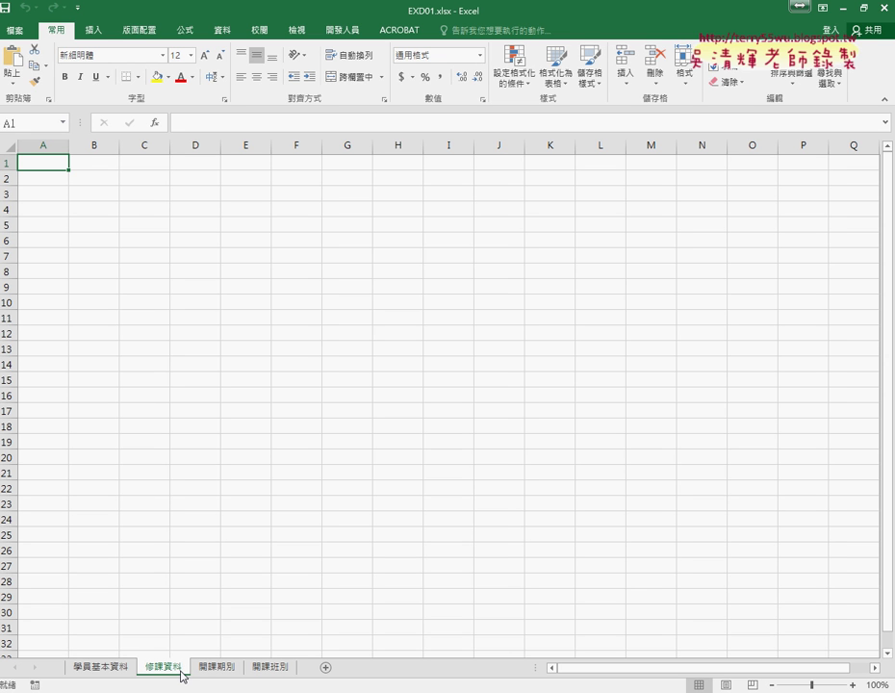
Cut the 上課期別 and 班別 columns (J:K) from the 學員基本資料 sheet.
left_click(117, 674)
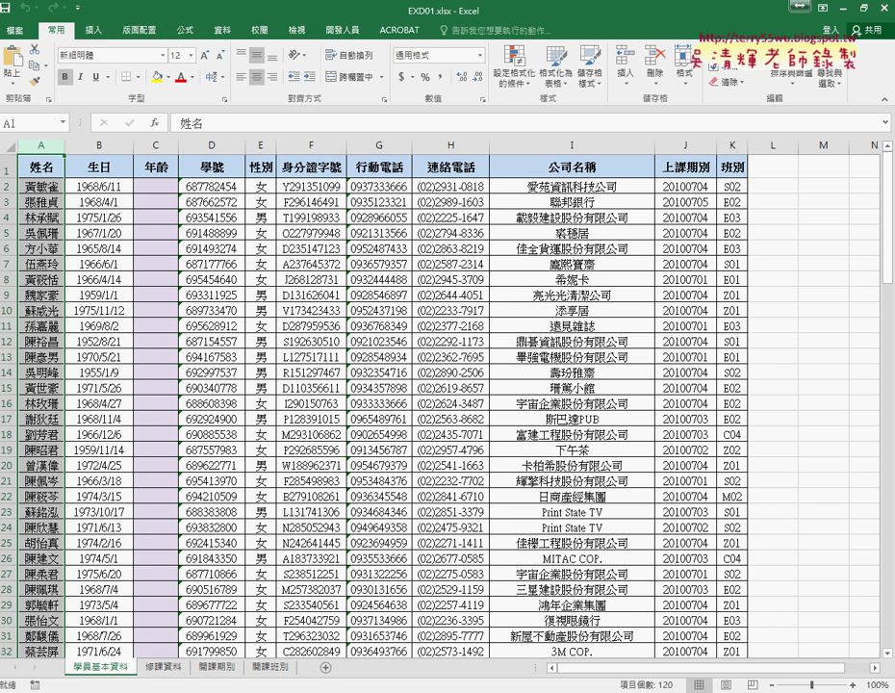
left_click(248, 612)
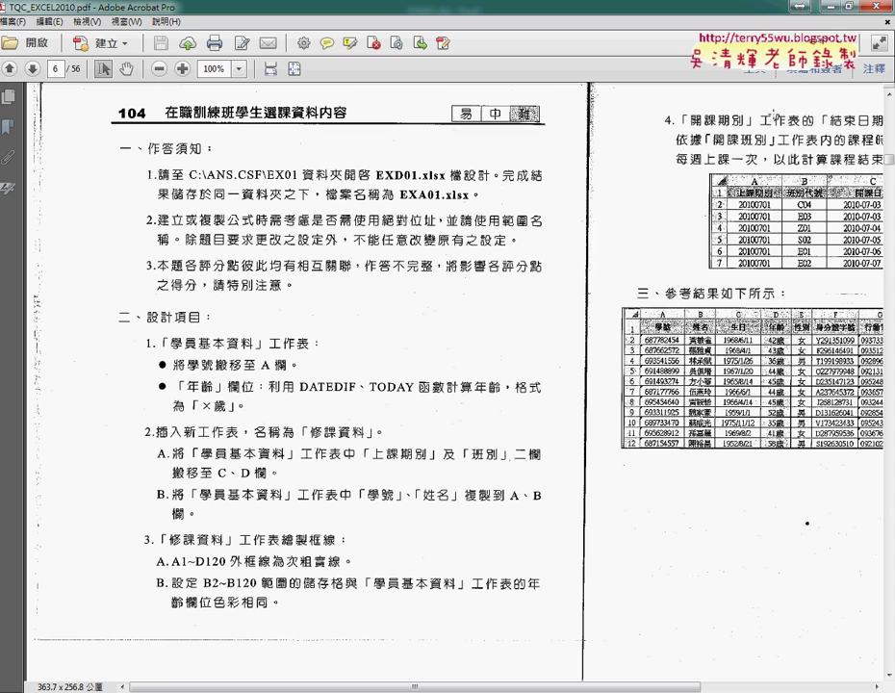
key("alt+Tab")
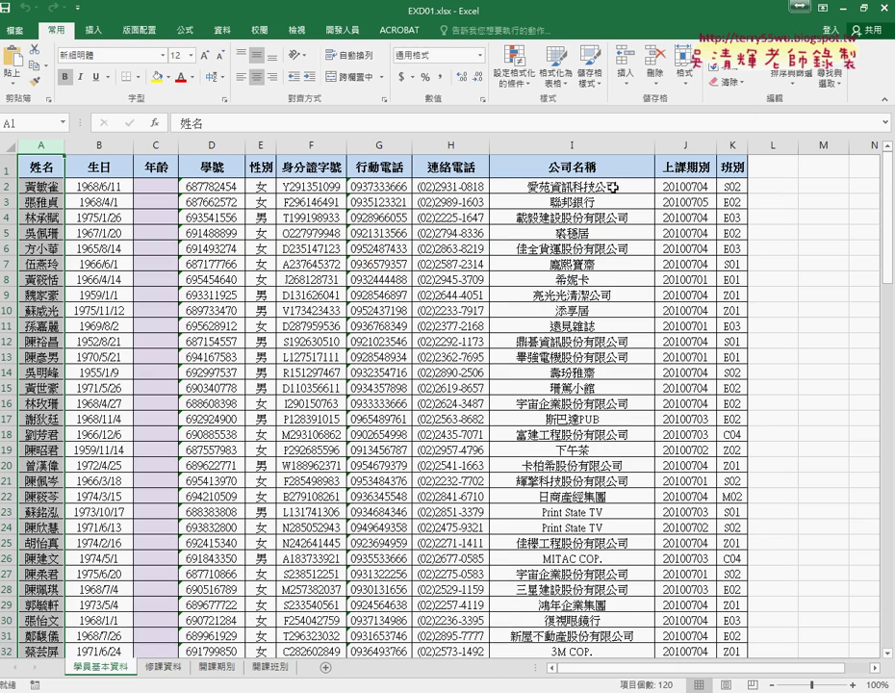
left_click(700, 145)
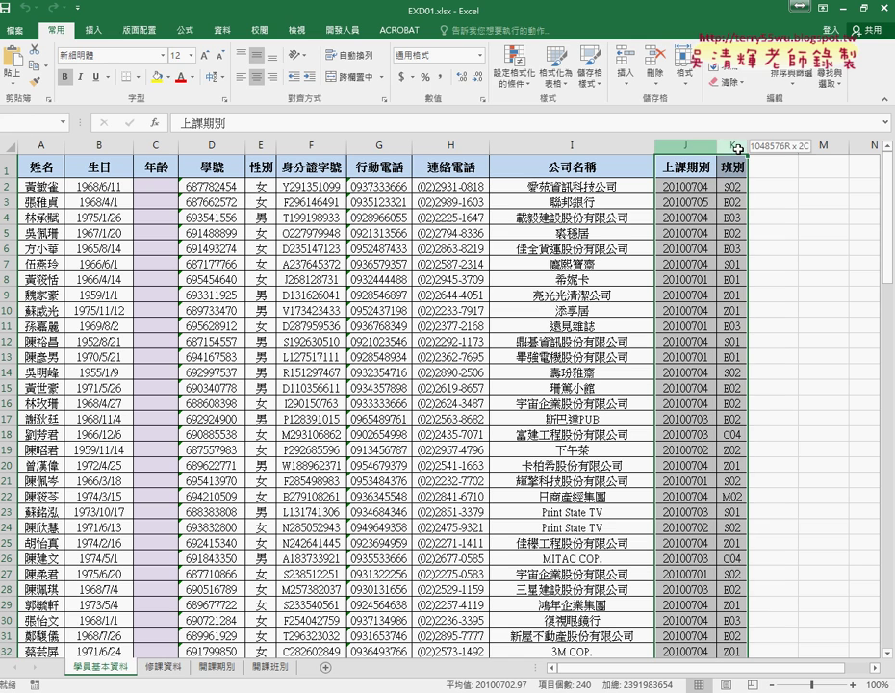
left_click_drag(704, 146, 737, 146)
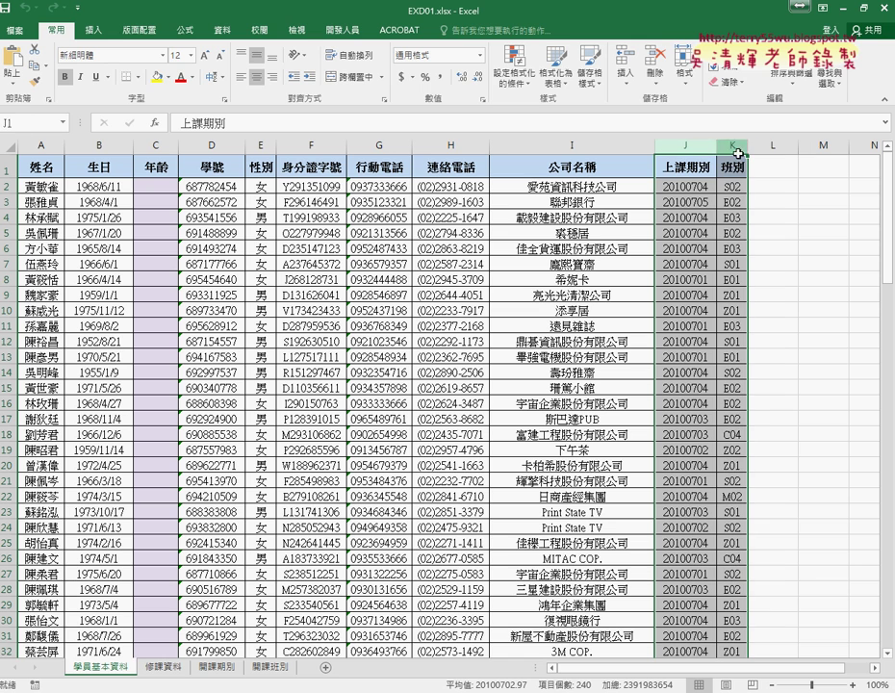
right_click(713, 229)
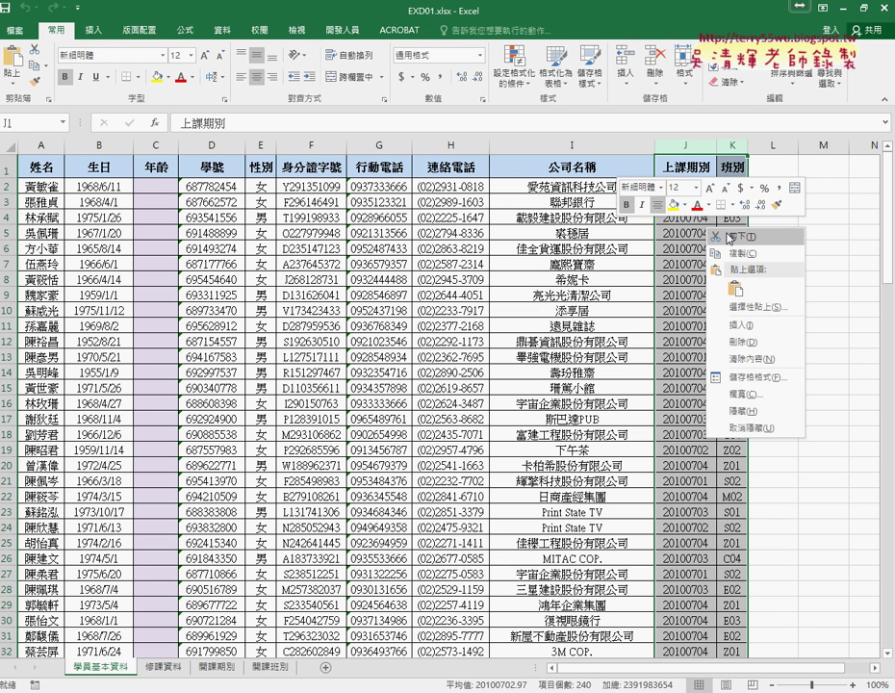
left_click(739, 238)
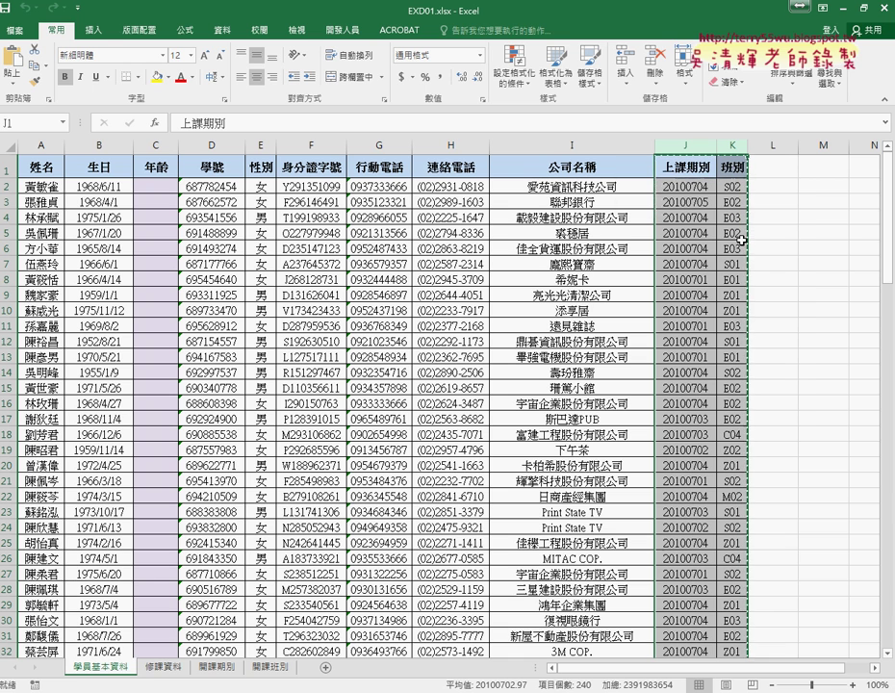
Paste the cut columns at cell C1 of the 修課資料 sheet.
left_click(163, 668)
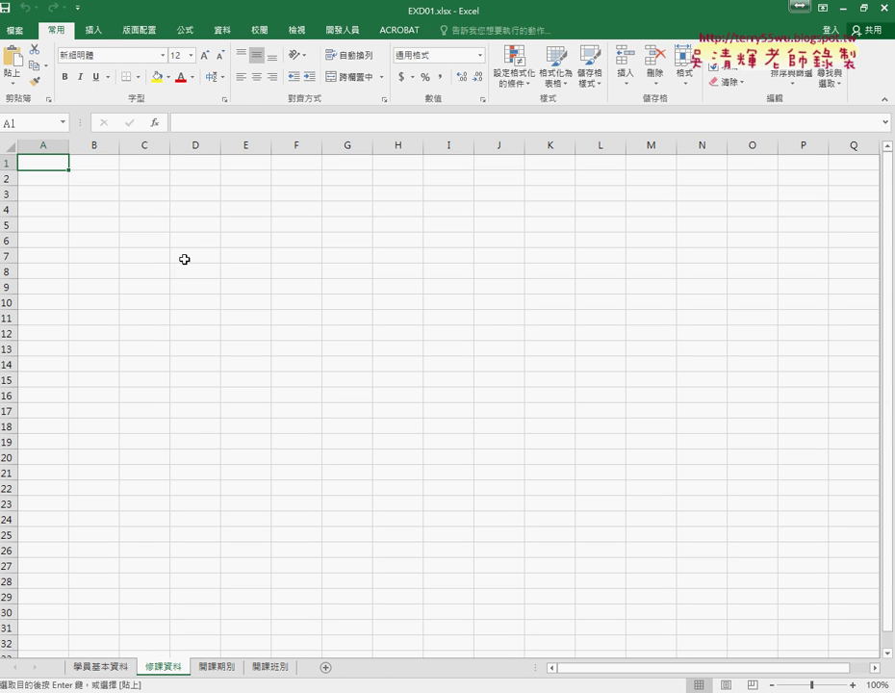
left_click(151, 161)
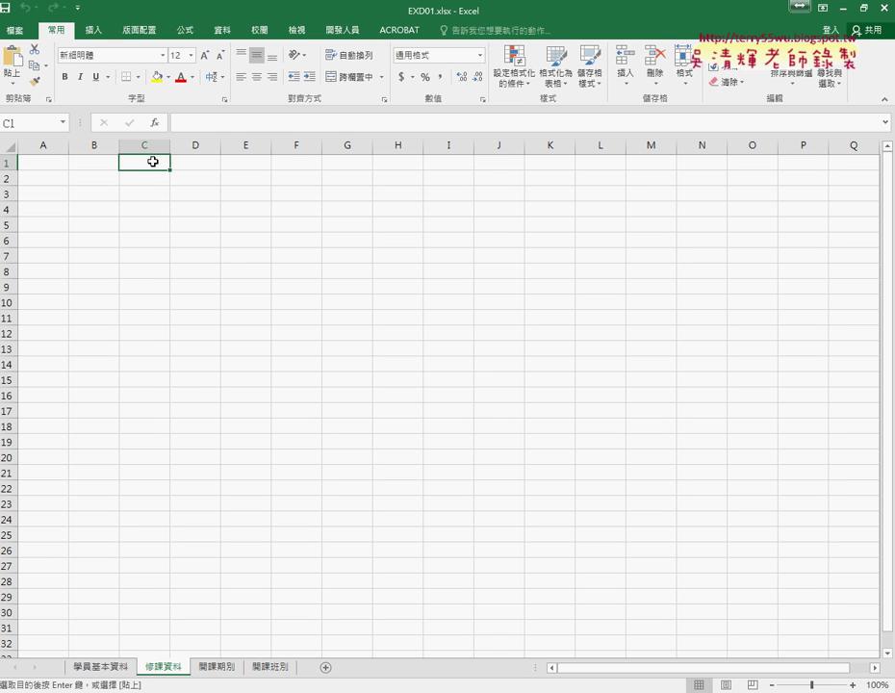
right_click(152, 160)
left_click(183, 224)
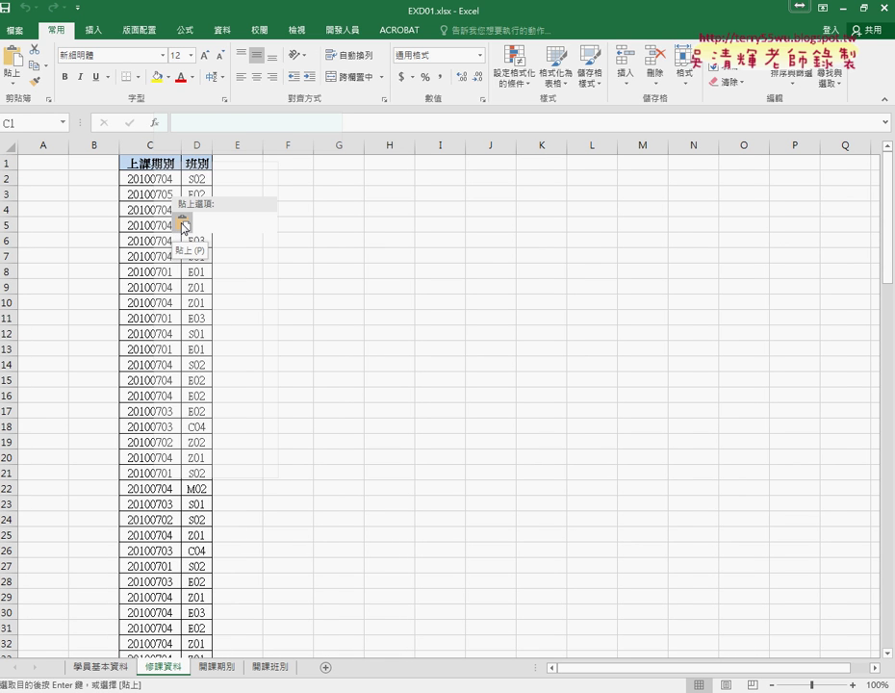
left_click(152, 164)
left_click(152, 164)
right_click(152, 163)
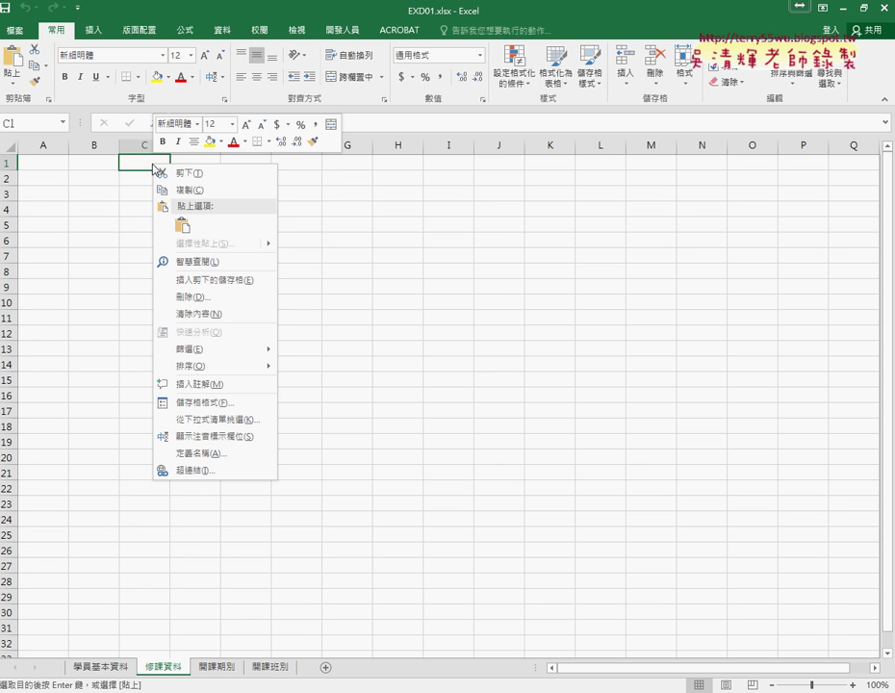
left_click(182, 226)
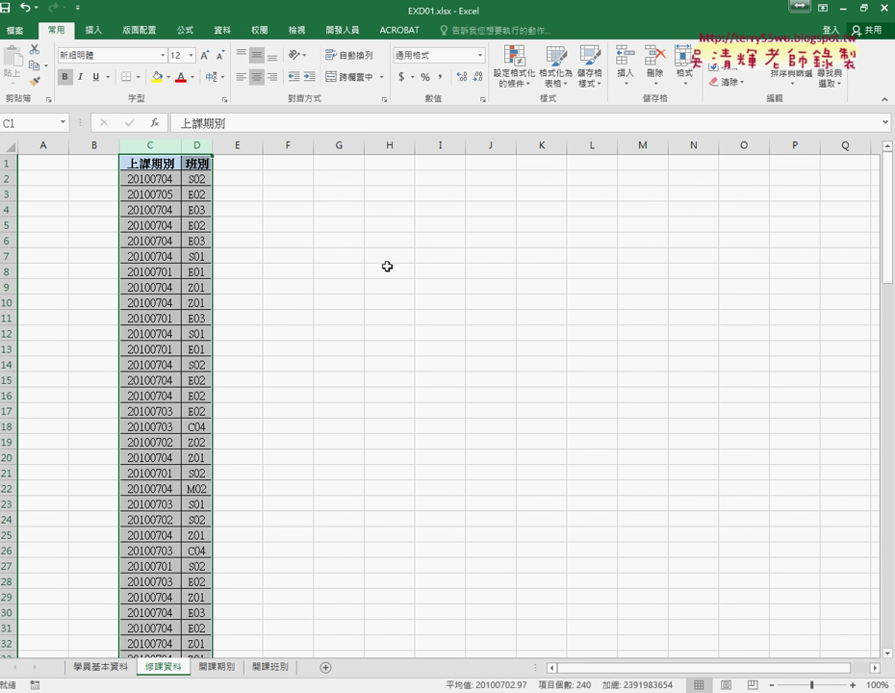
Copy the 姓名 and 生日 columns (A:B) from the 學員基本資料 sheet.
key("alt+Tab")
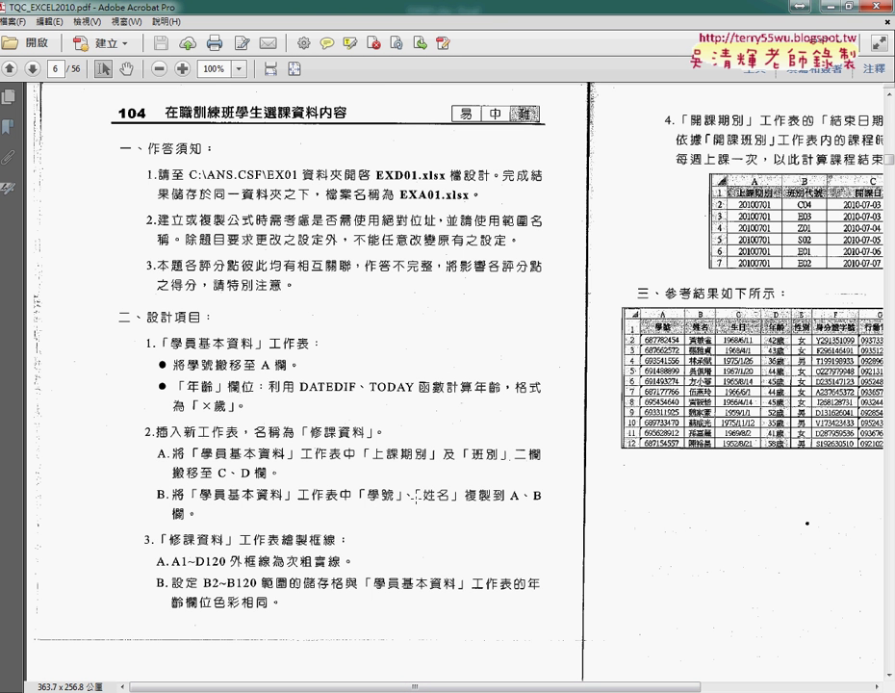
key("alt+Tab")
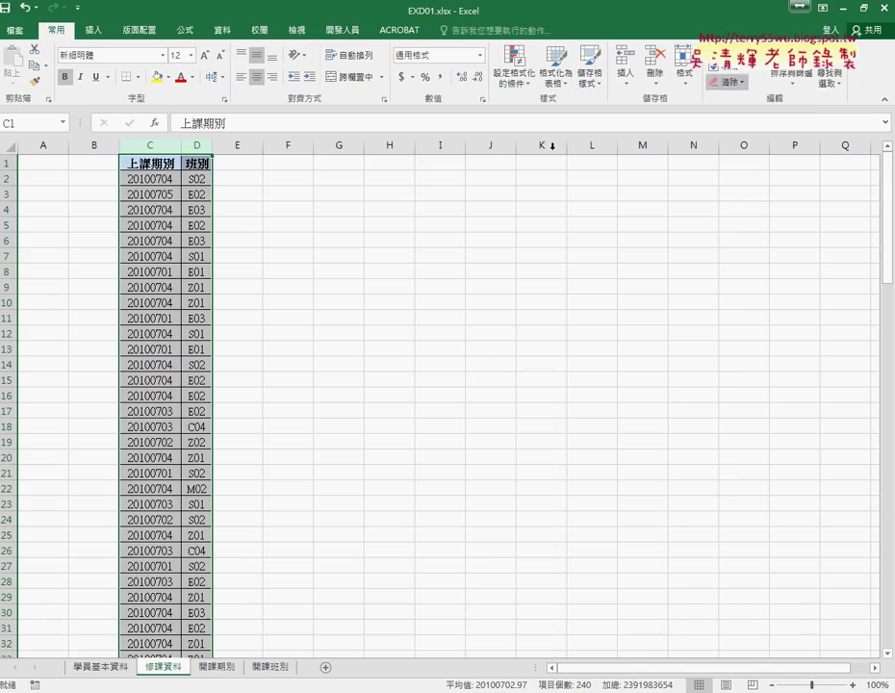
left_click(106, 667)
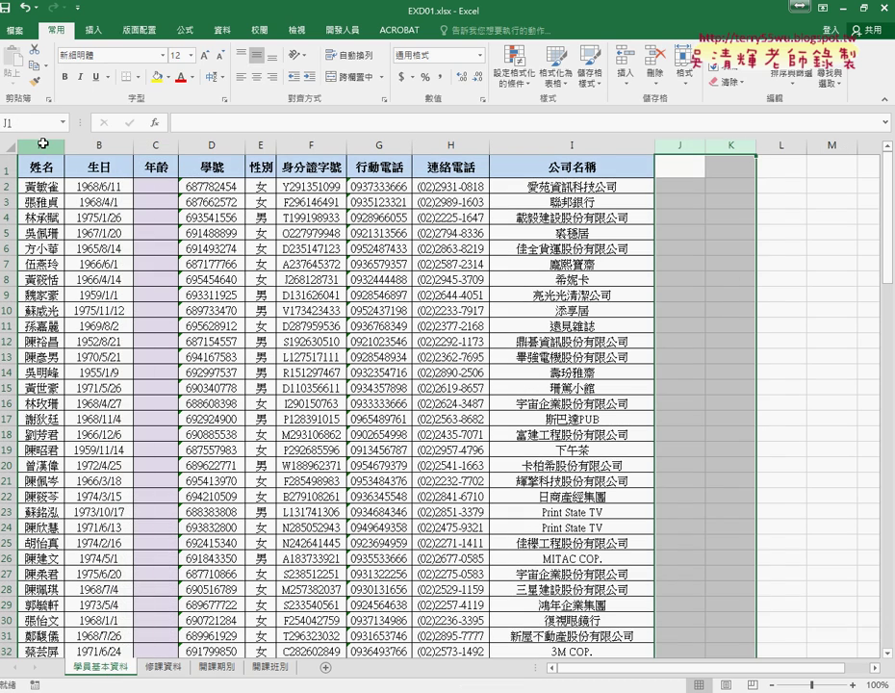
left_click_drag(41, 144, 92, 144)
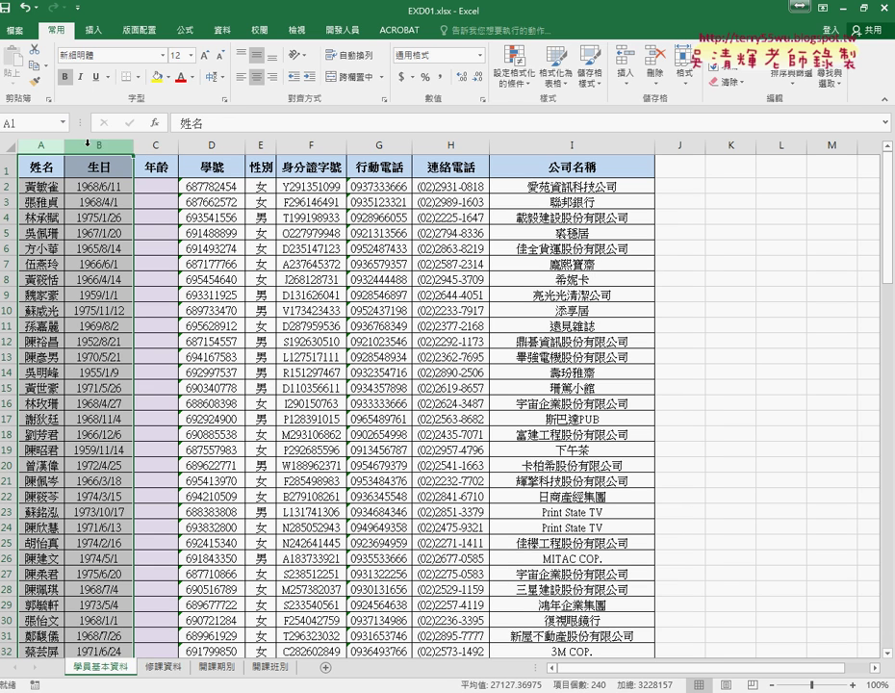
right_click(75, 229)
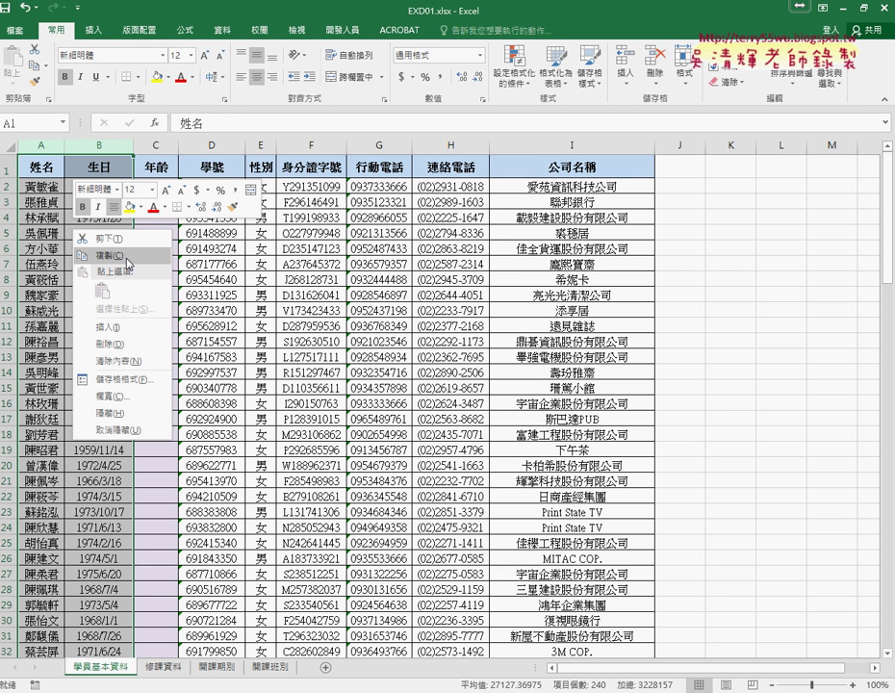
left_click(120, 256)
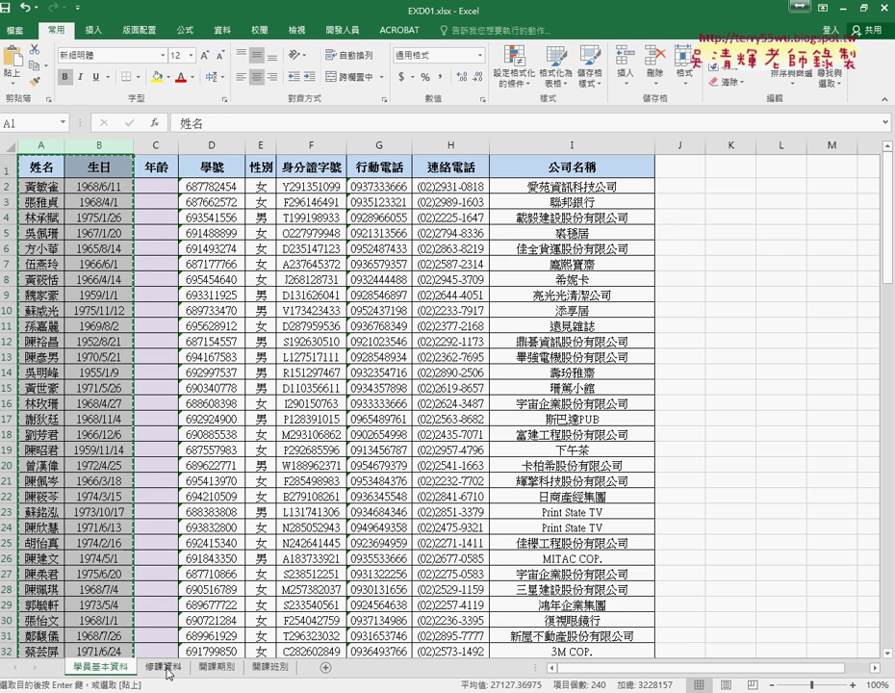
Paste the copied columns at cell A1 of 修課資料.
left_click(168, 667)
left_click(44, 163)
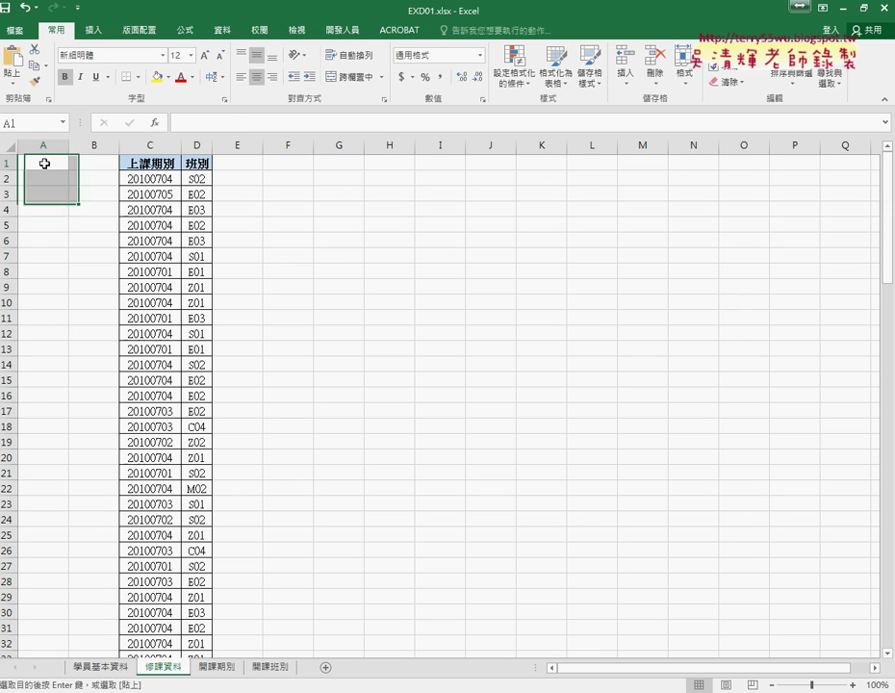
right_click(46, 164)
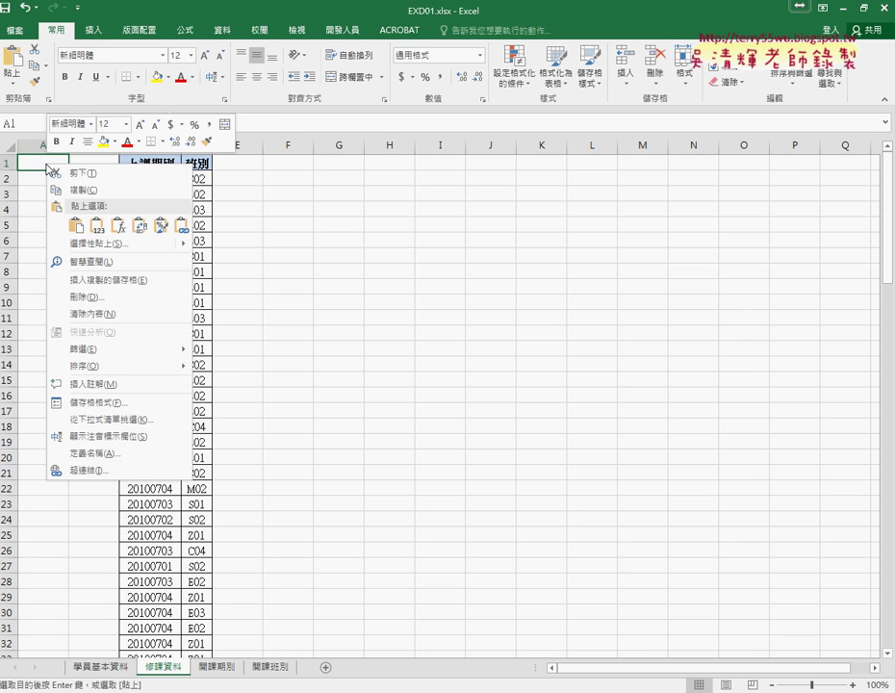
left_click(75, 227)
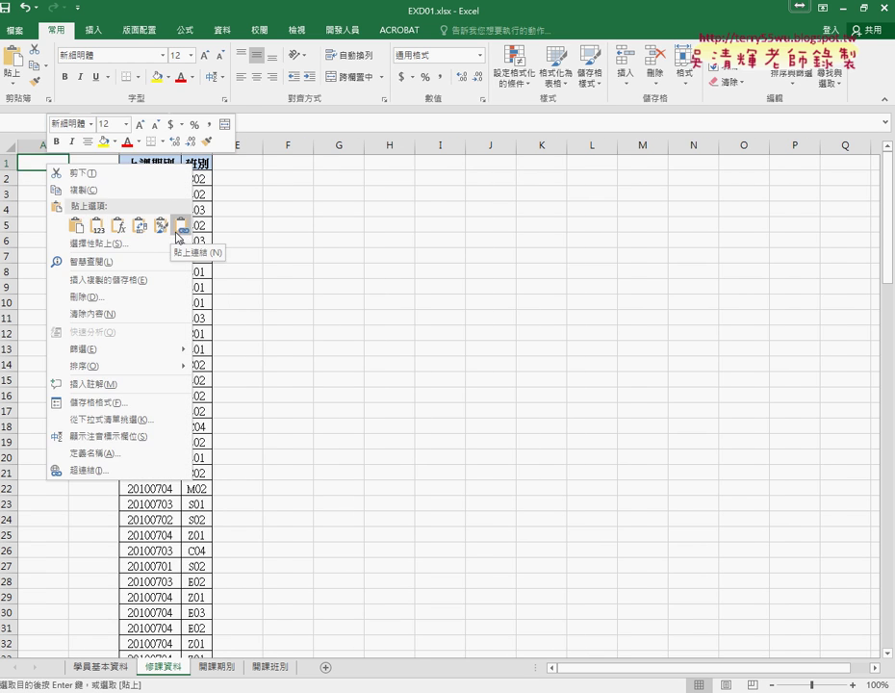
left_click(75, 228)
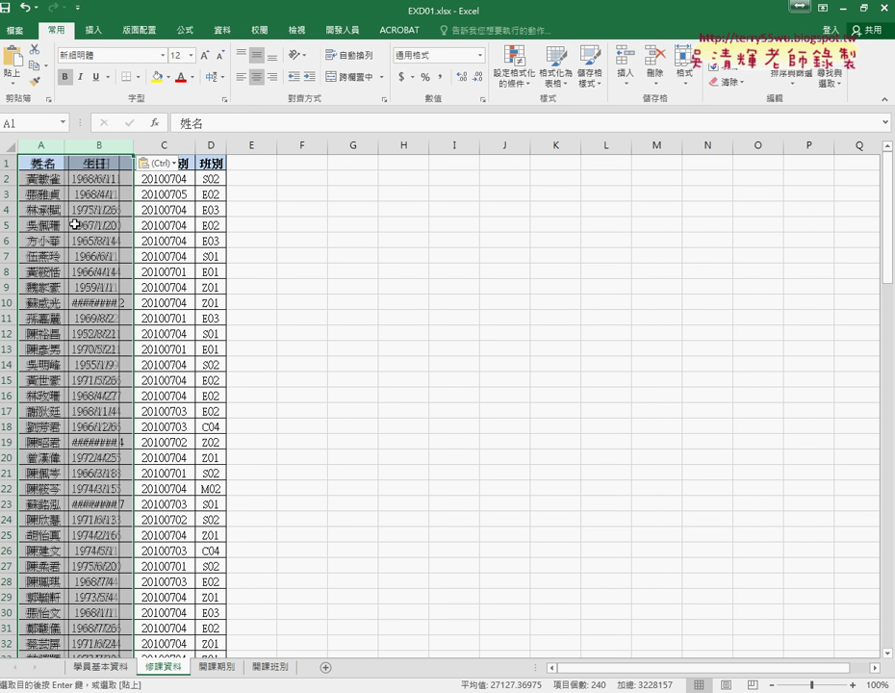
left_click(280, 254)
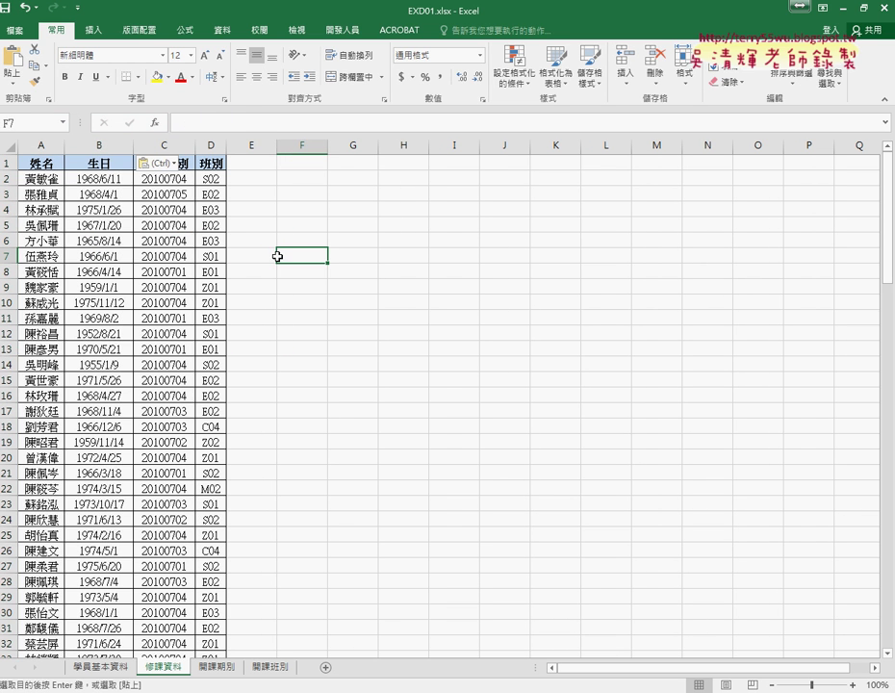
left_click(339, 299)
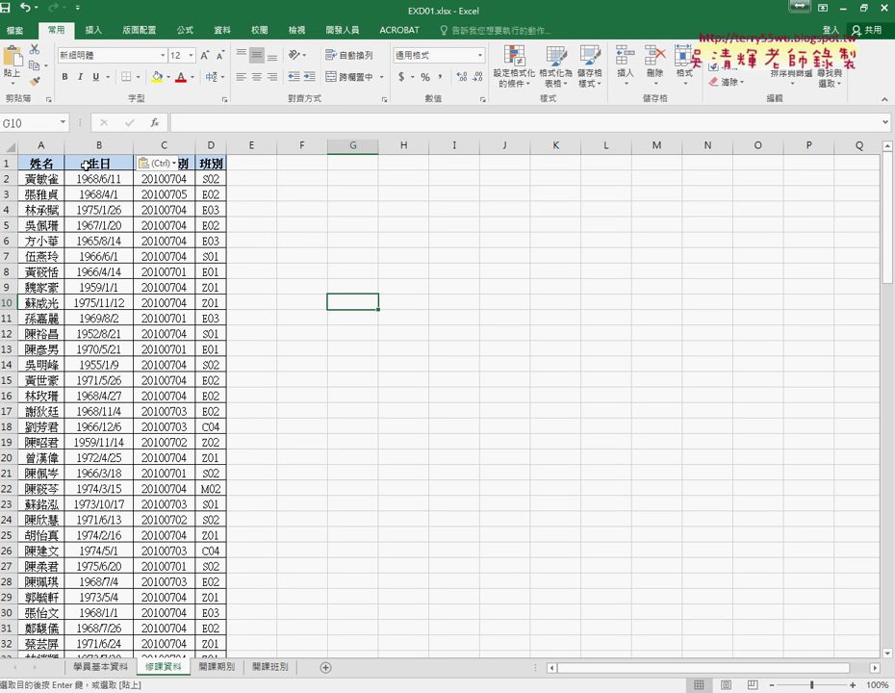
Check the C1:D1 headers against the exercise instructions, then return to cell A1.
left_click(186, 163)
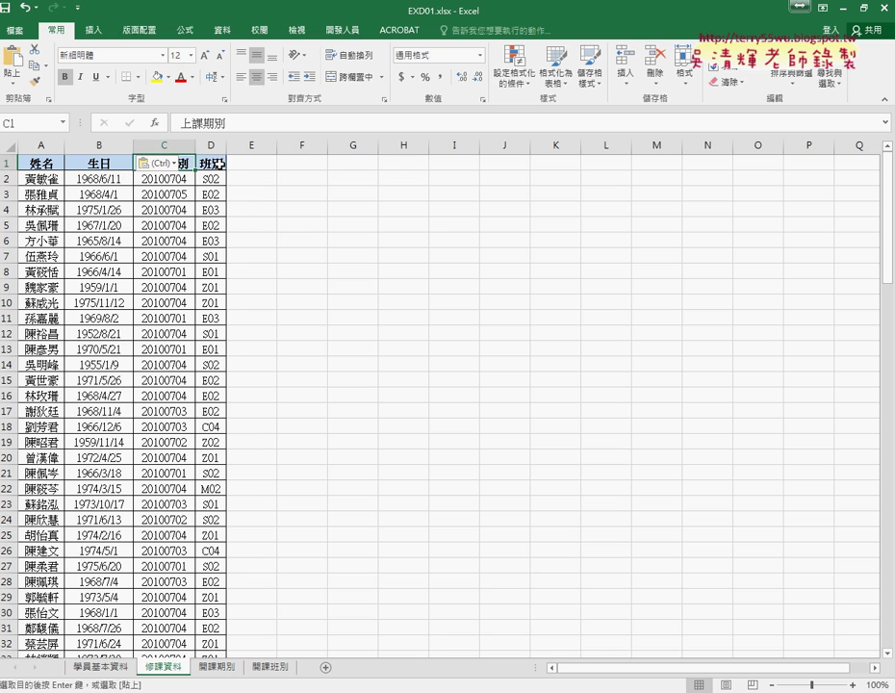
key("Right")
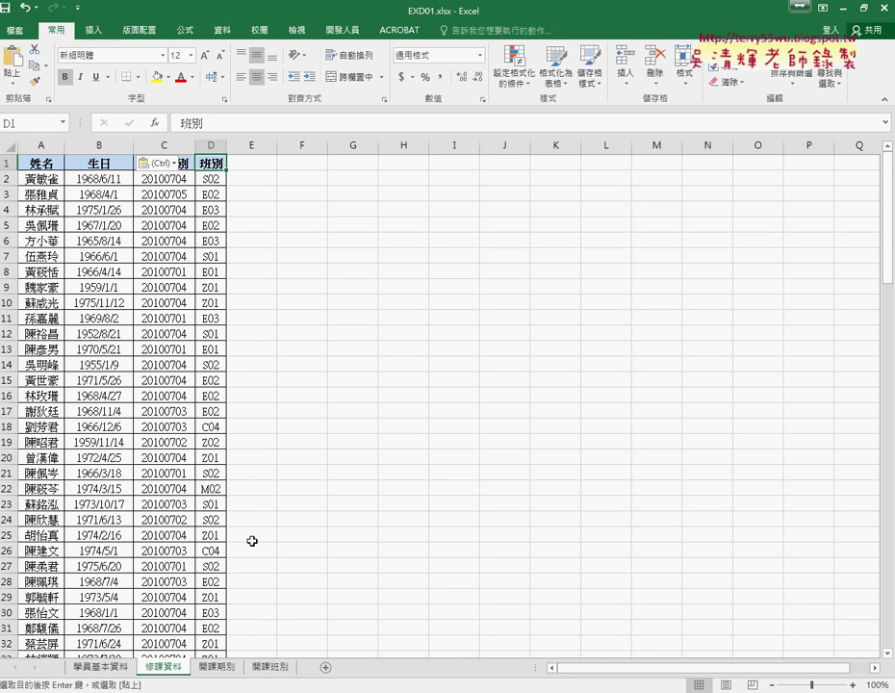
left_click(238, 646)
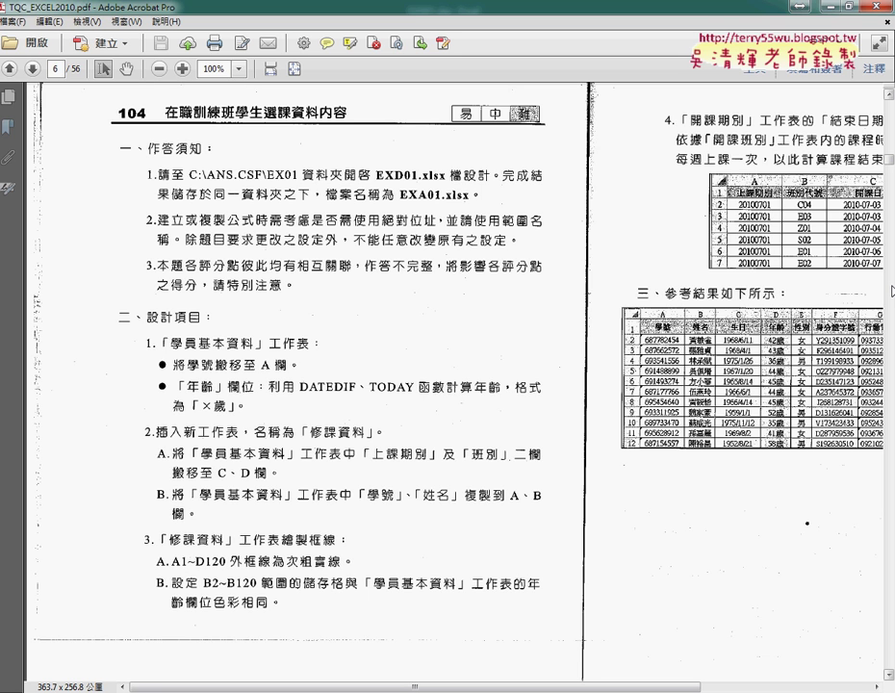
key("alt+Tab")
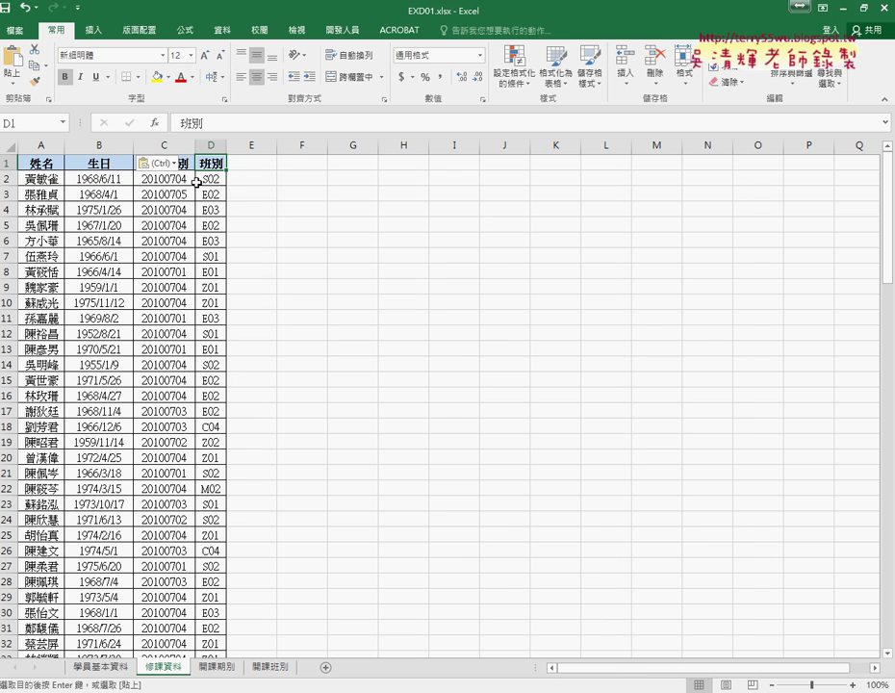
left_click(35, 164)
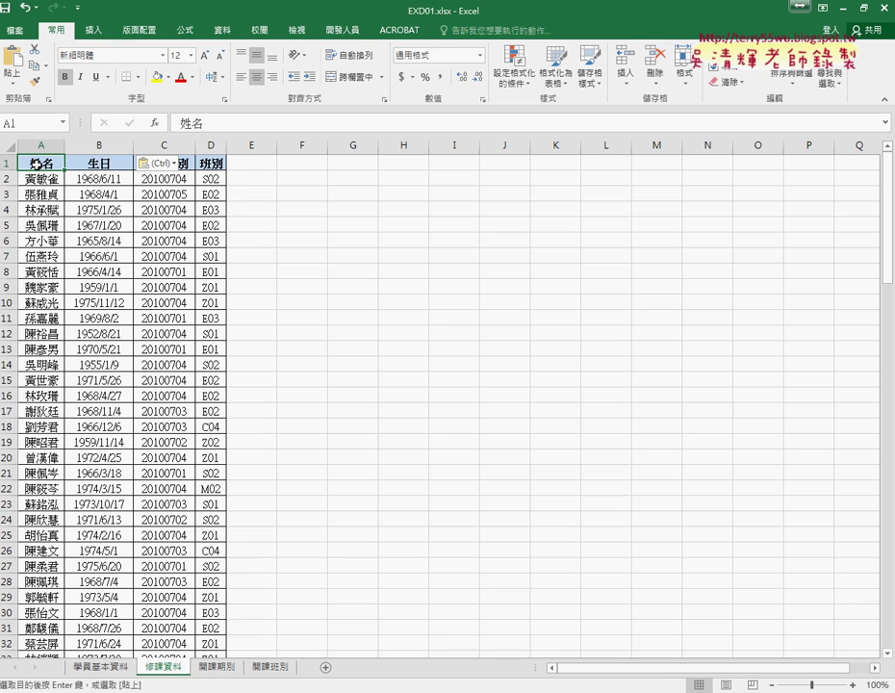
Select A1:D1 and extend it down to row 120, then open the Borders dropdown.
left_click_drag(35, 163, 212, 164)
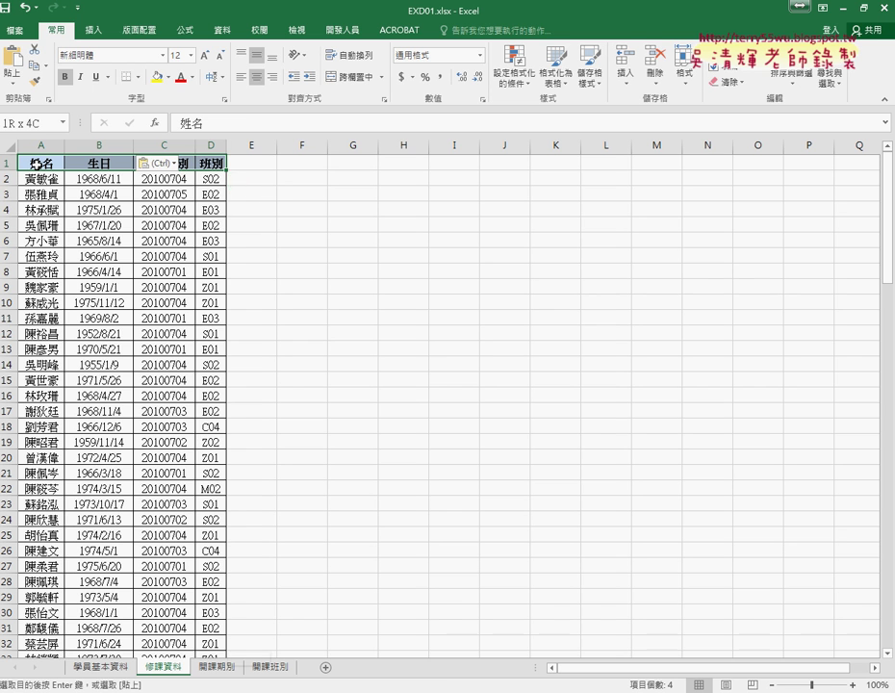
key("ctrl+shift+Down")
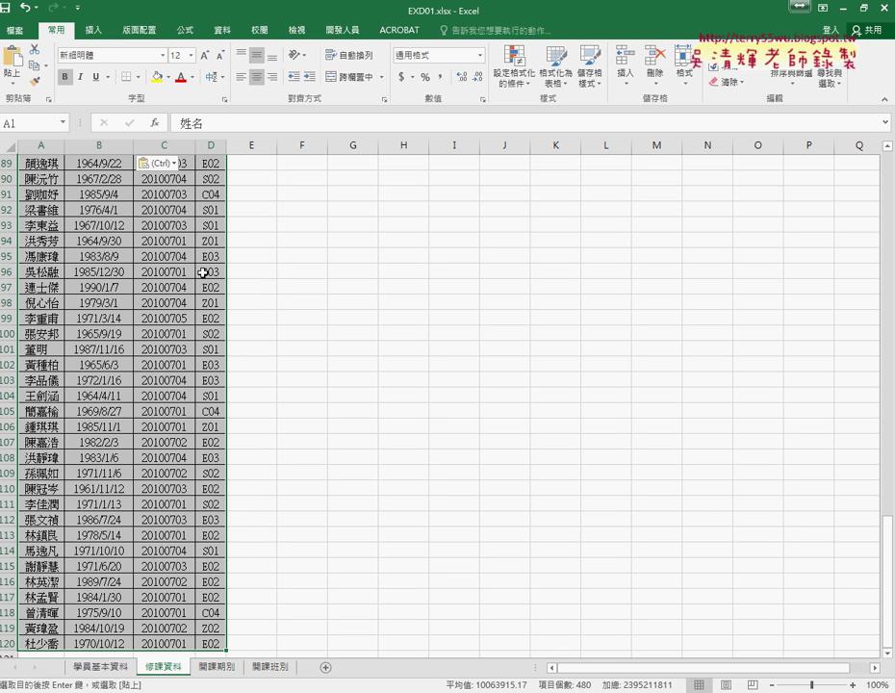
left_click_drag(887, 539, 886, 154)
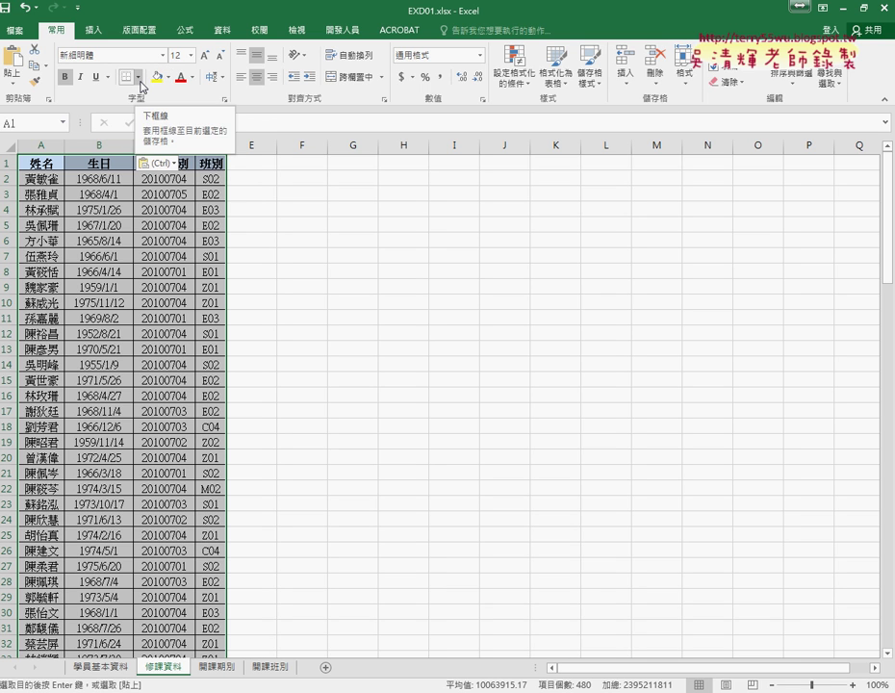
left_click(139, 77)
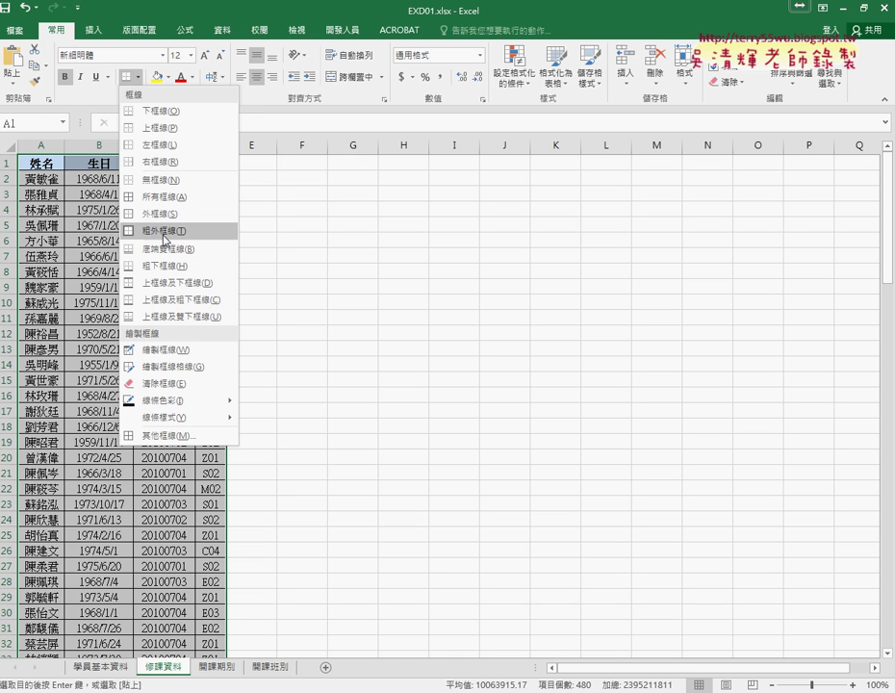
key("alt+Tab")
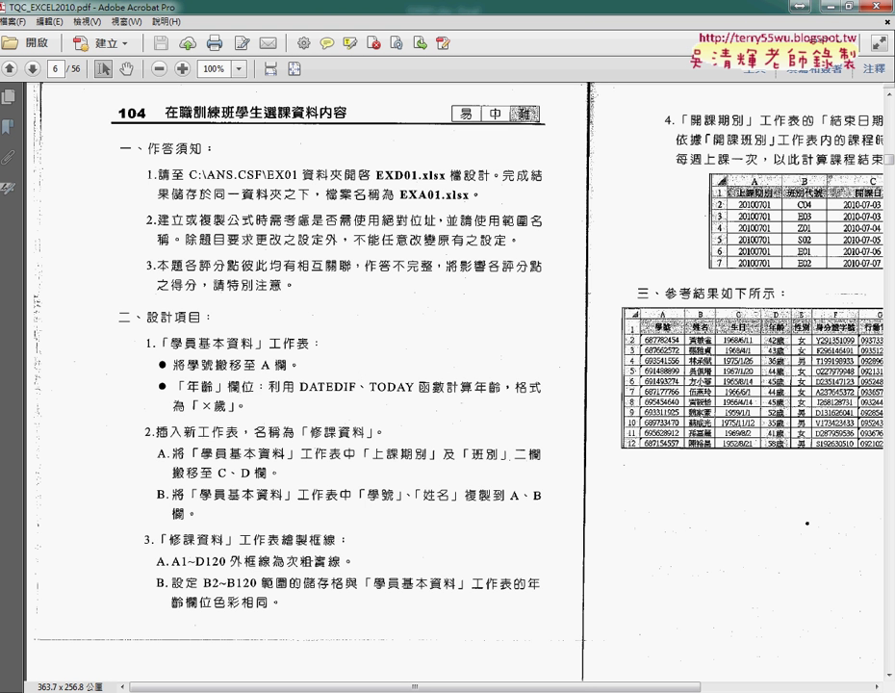
key("alt+Tab")
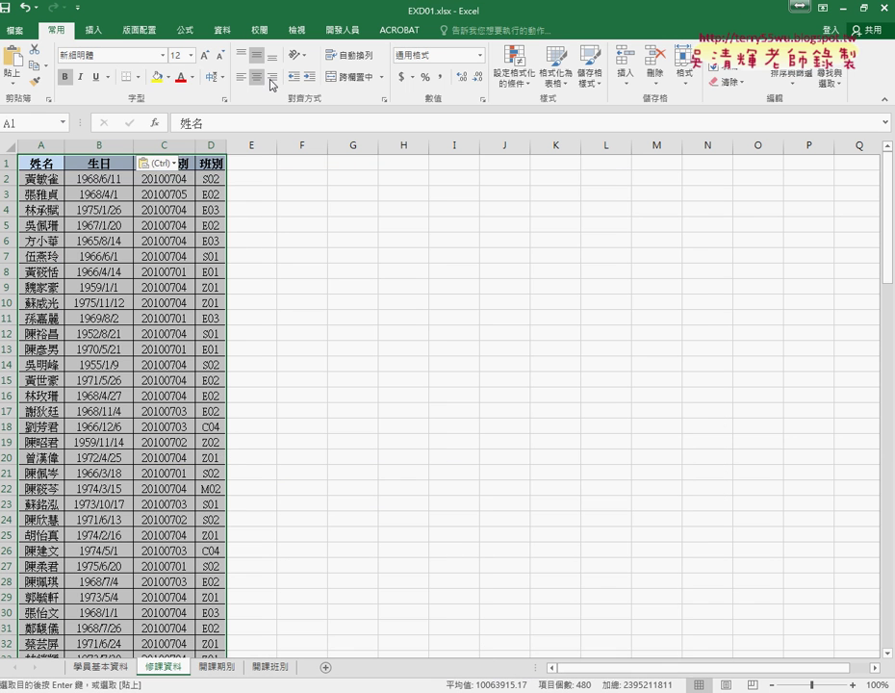
left_click(138, 77)
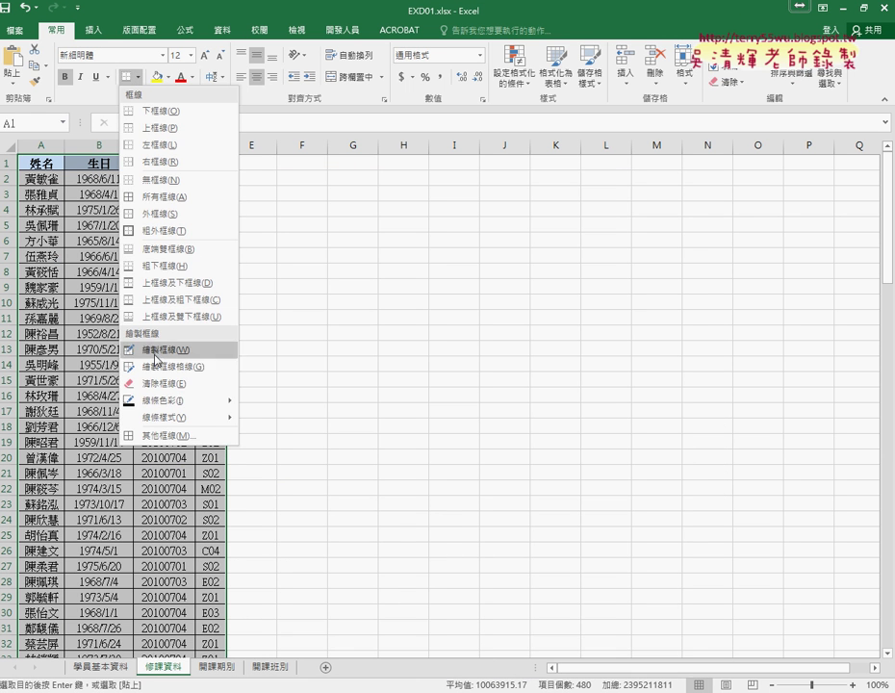
In Format Cells, apply the second-thickest solid line as the outline border of A1:D120.
left_click(182, 438)
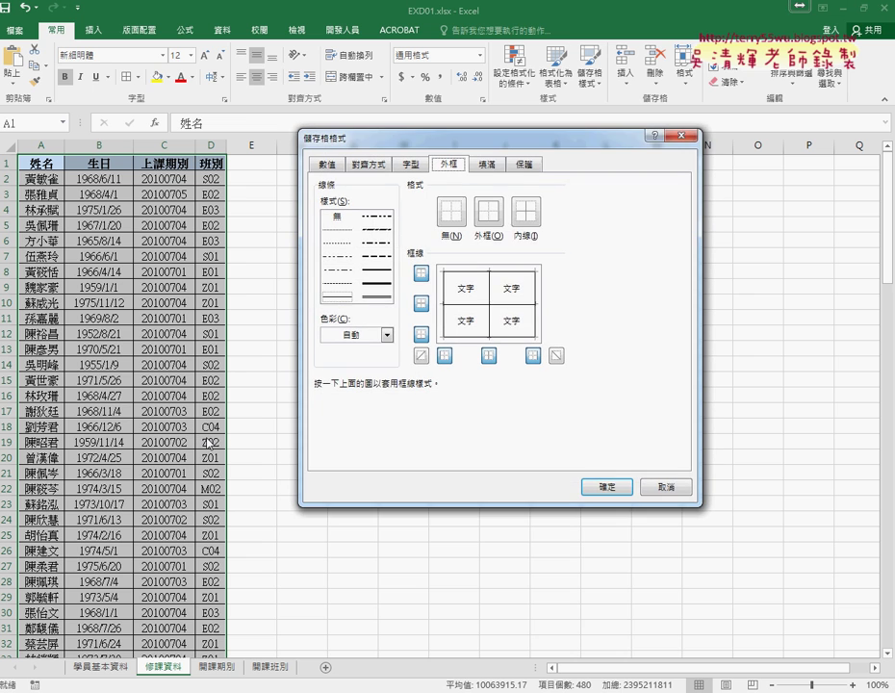
left_click_drag(466, 144, 507, 128)
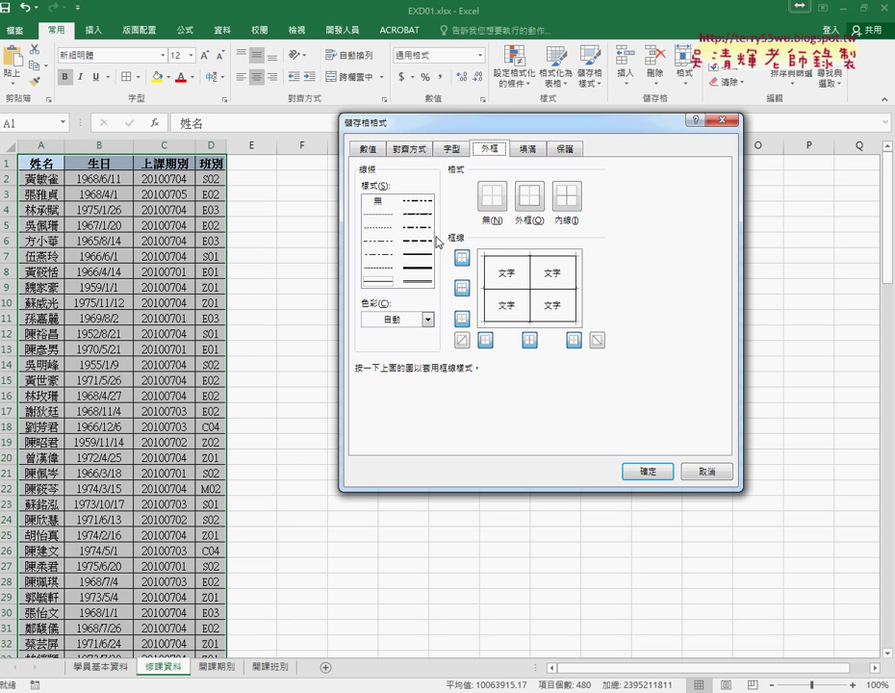
left_click(417, 269)
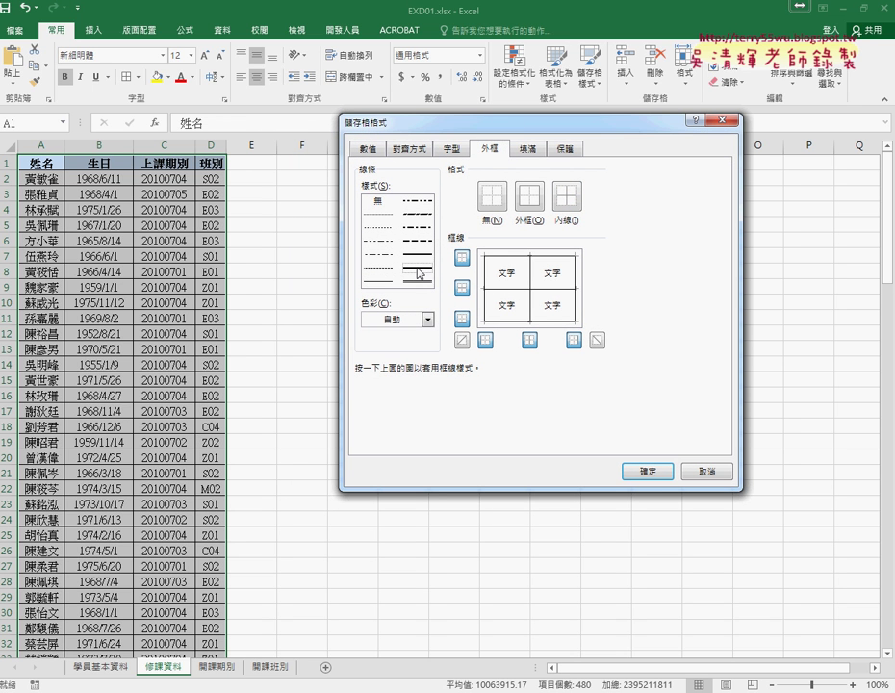
left_click(419, 258)
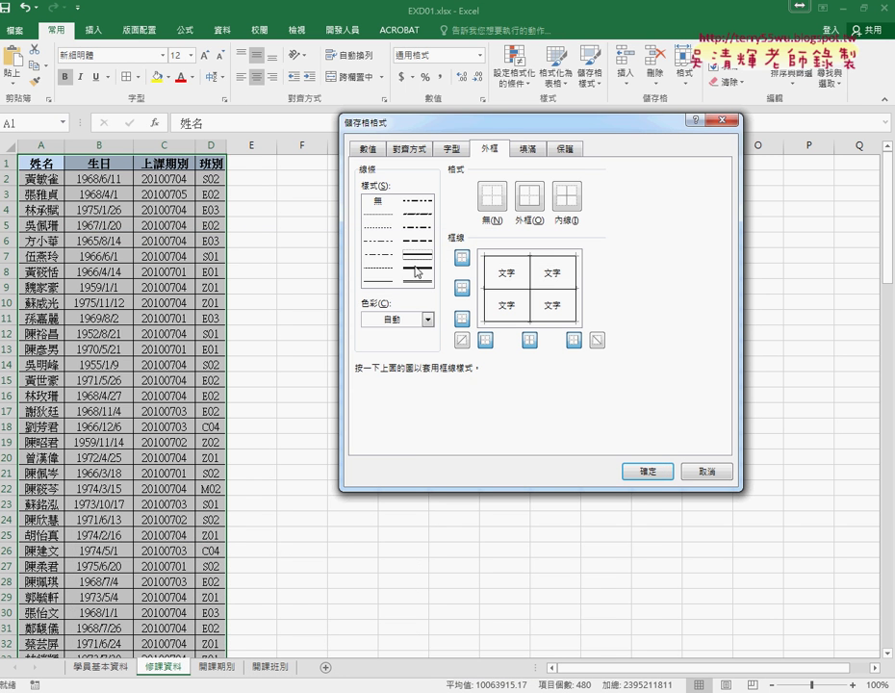
left_click(415, 258)
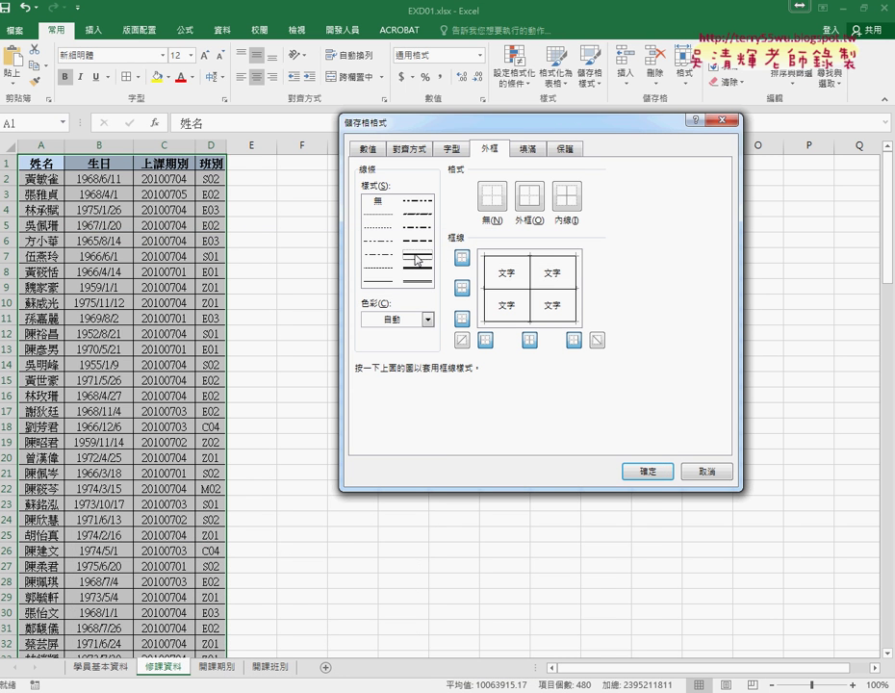
left_click(531, 200)
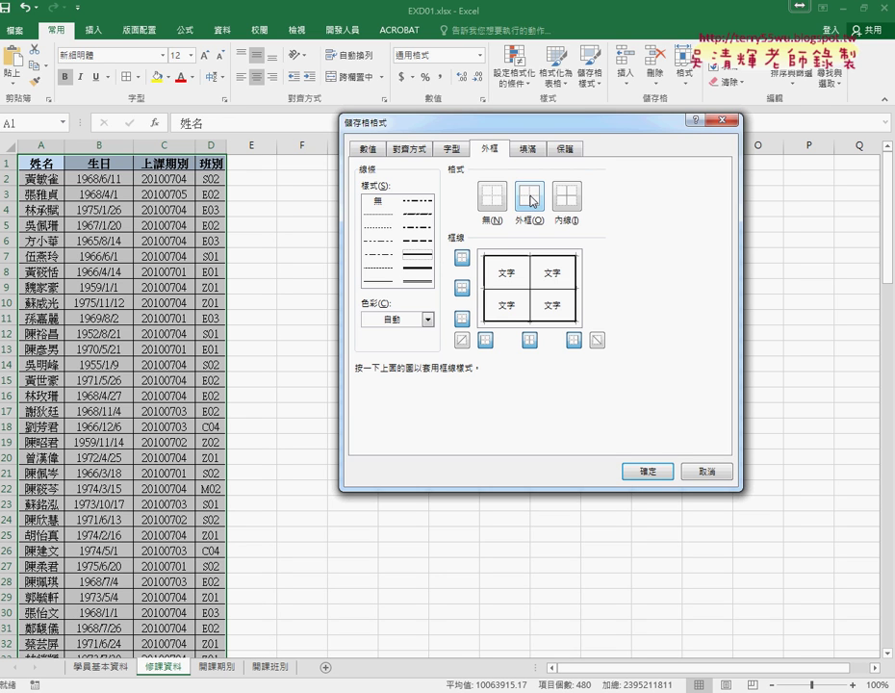
left_click(645, 474)
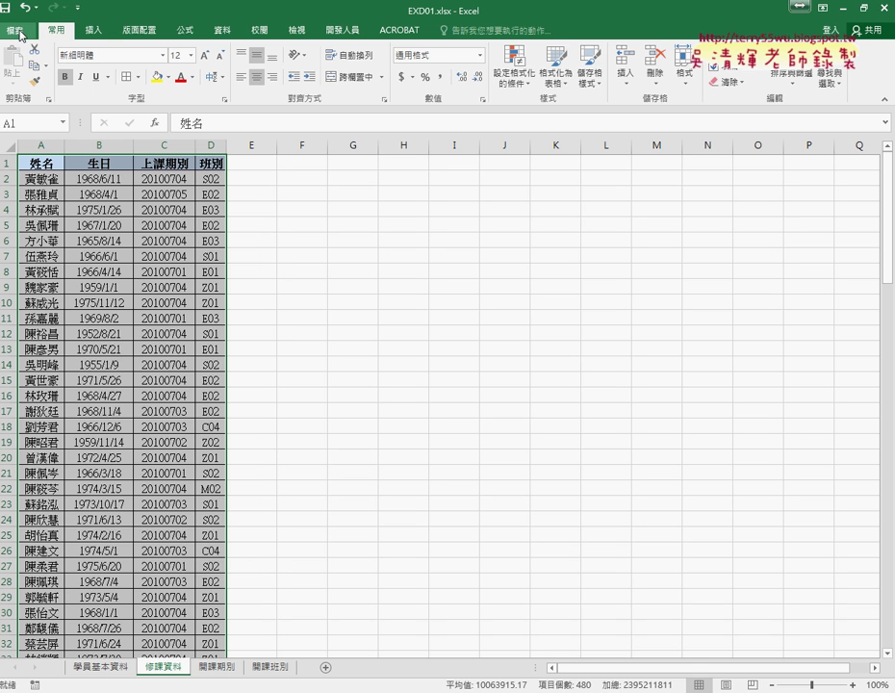
Preview the bordered table in File > Print, then return to the sheet and switch to the PDF.
left_click(16, 29)
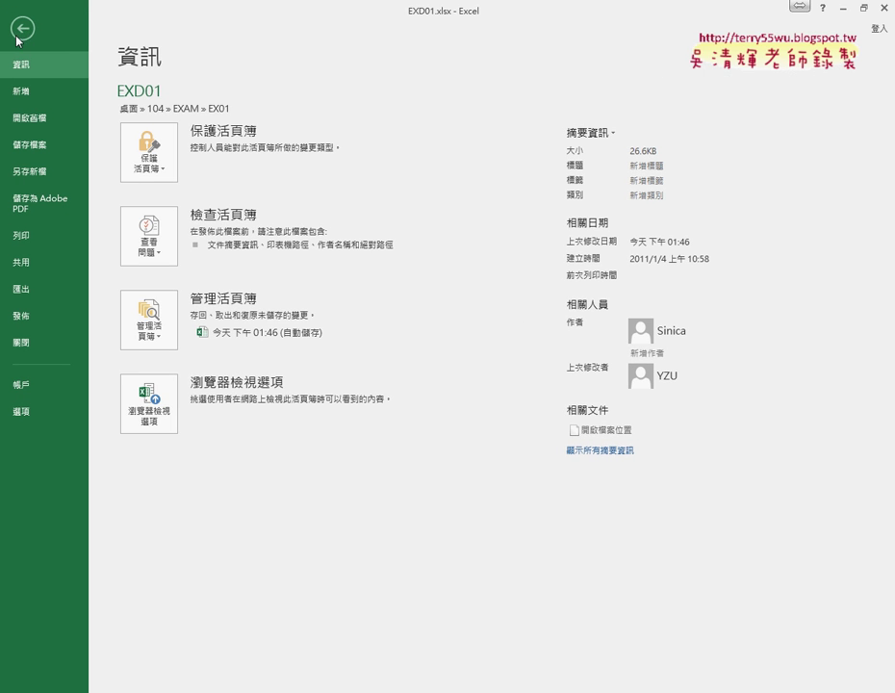
left_click(48, 243)
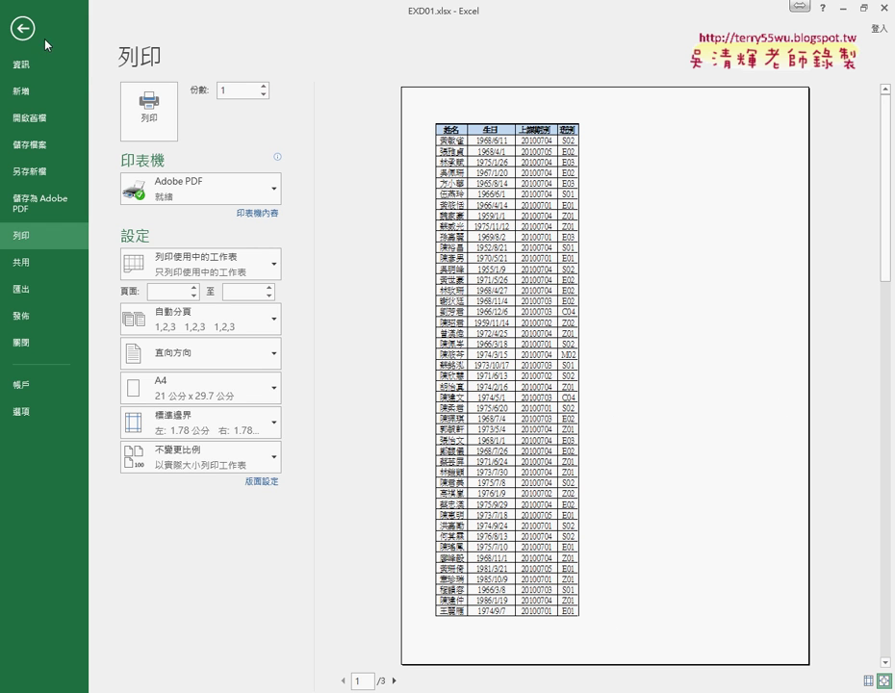
left_click(22, 27)
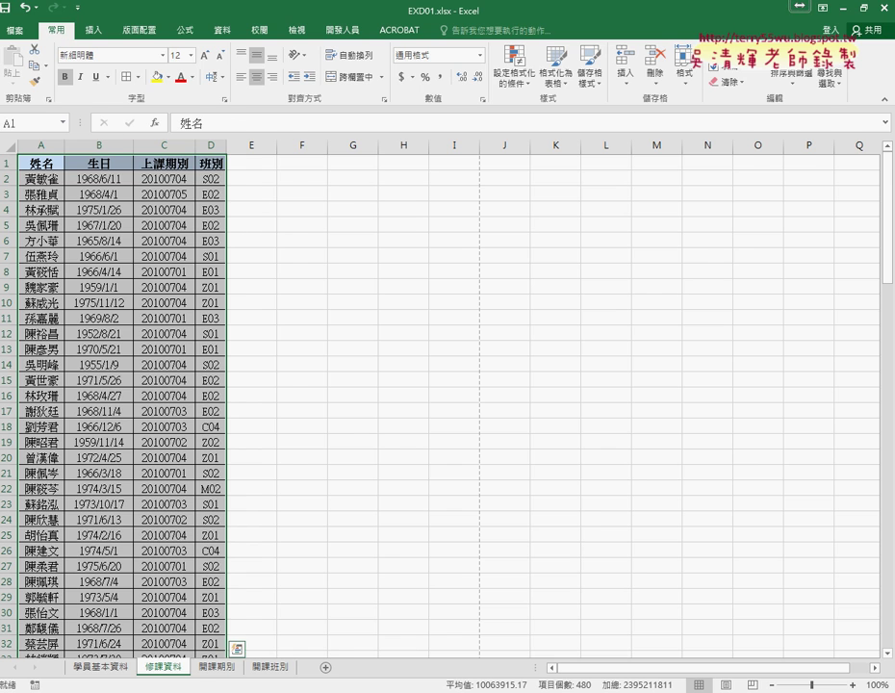
key("alt+Tab")
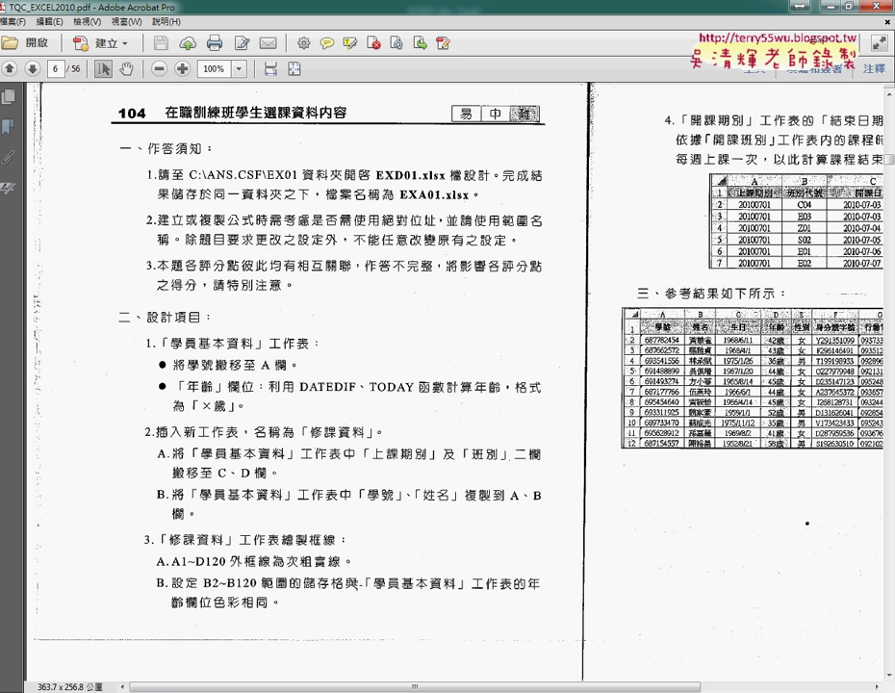
left_click(837, 6)
left_click(106, 666)
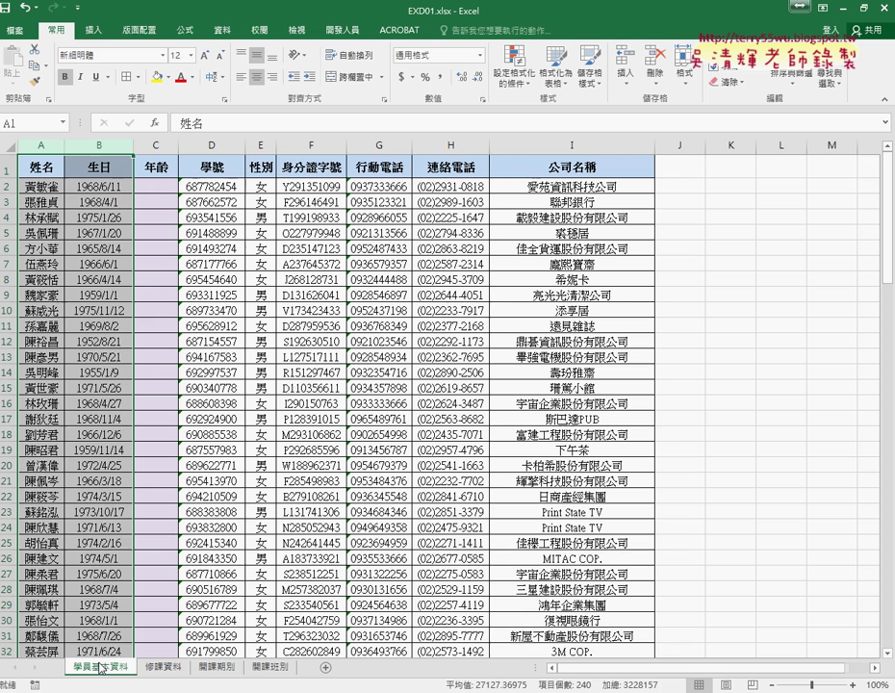
left_click(174, 218)
left_click(155, 182)
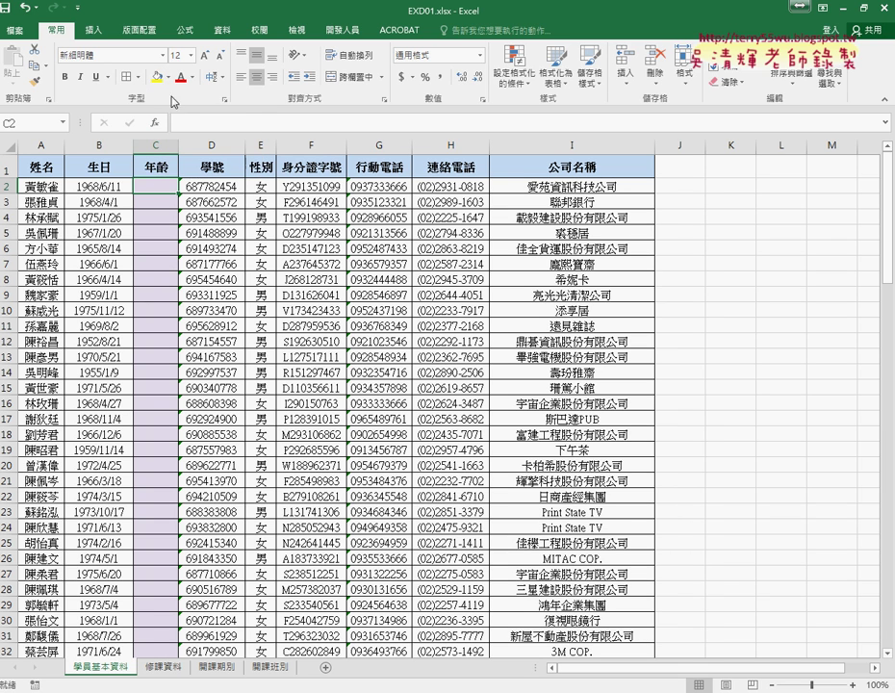
left_click(169, 77)
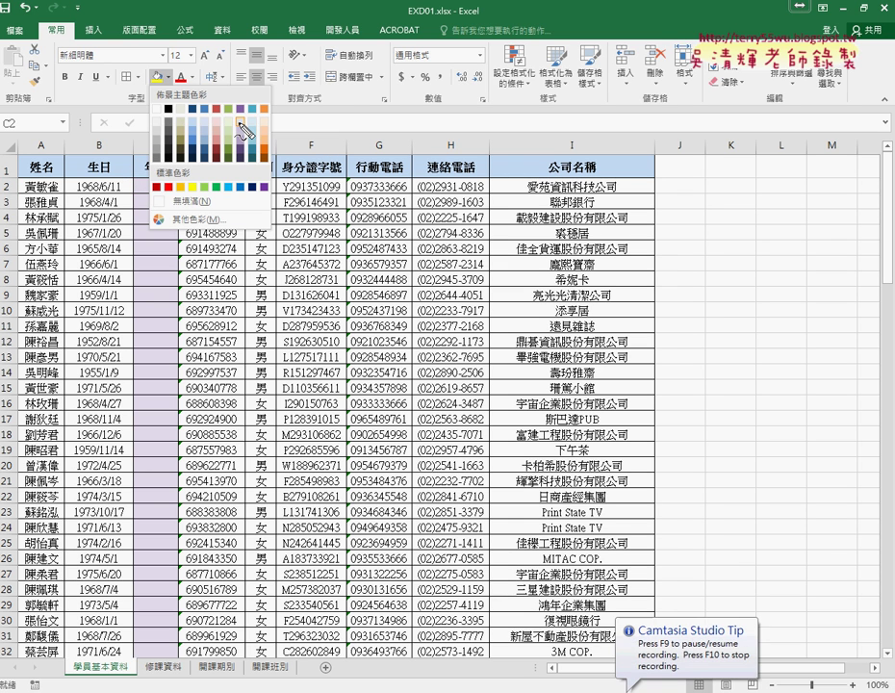
left_click_drag(253, 112, 248, 108)
left_click_drag(135, 185, 149, 205)
mouse_move(152, 86)
left_mouse_down()
mouse_move(226, 62)
mouse_move(248, 96)
left_mouse_up()
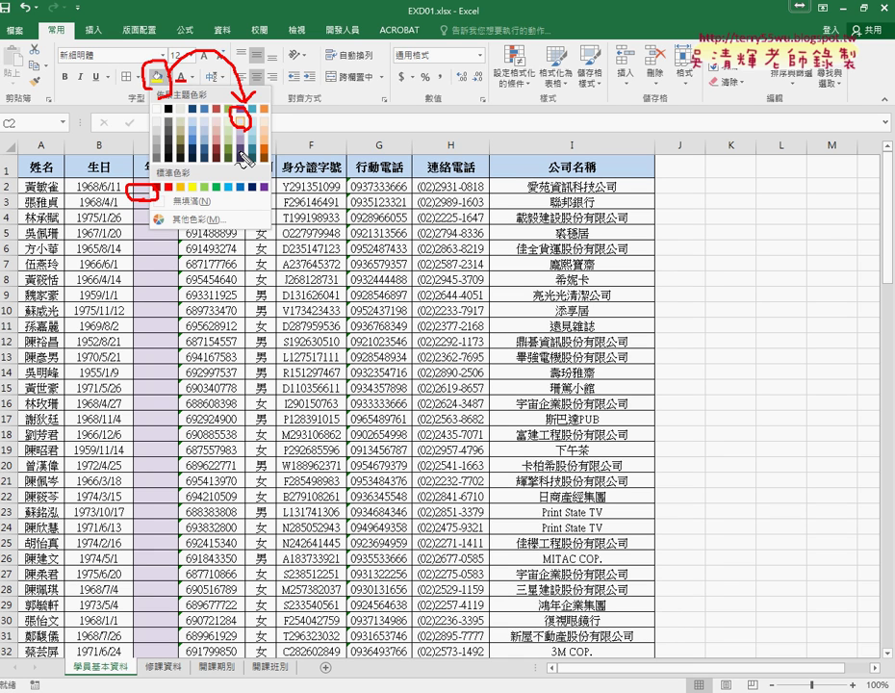
key("Escape")
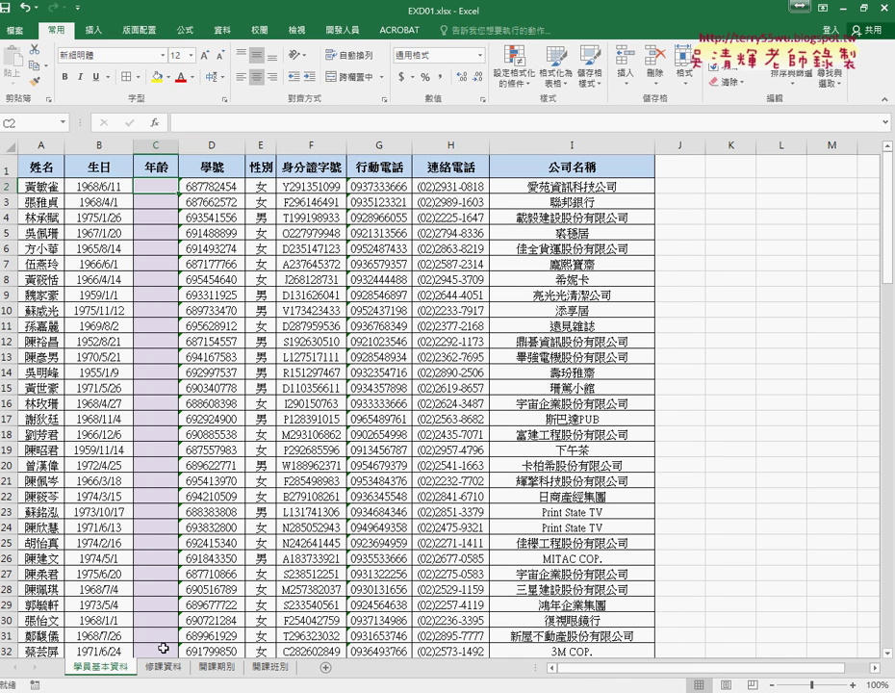
left_click(166, 667)
left_click(100, 179)
Extend the selection from B2 to B120 and fill it light purple, then switch to the PDF.
key("alt+Tab")
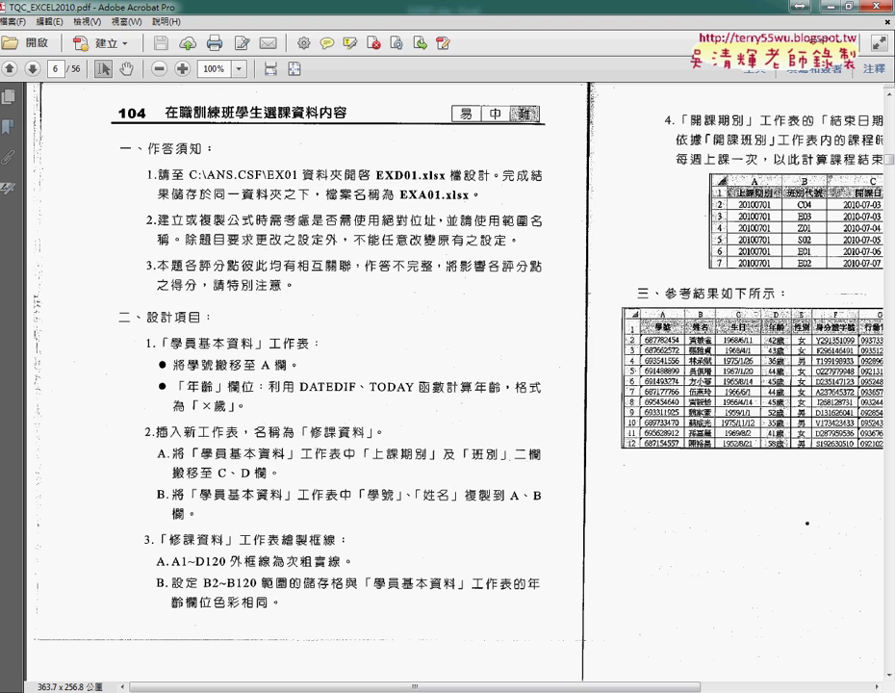
key("alt+Tab")
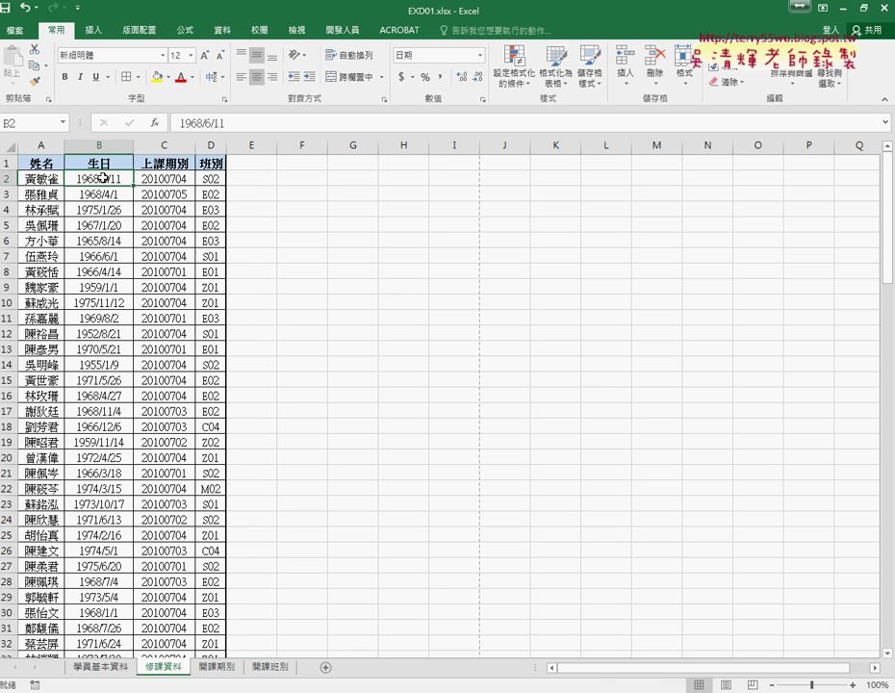
key("ctrl+shift+Down")
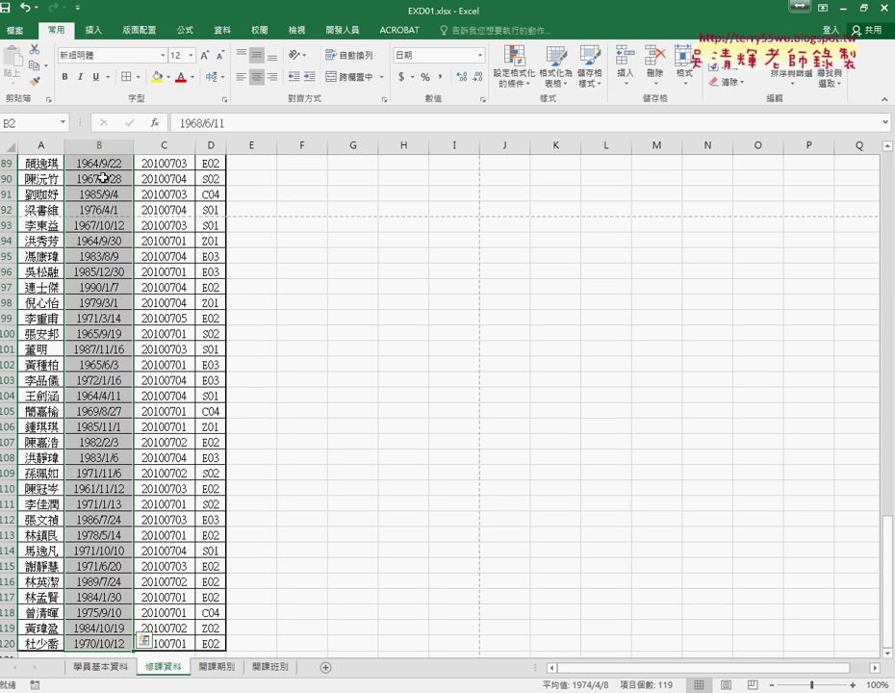
left_click(167, 78)
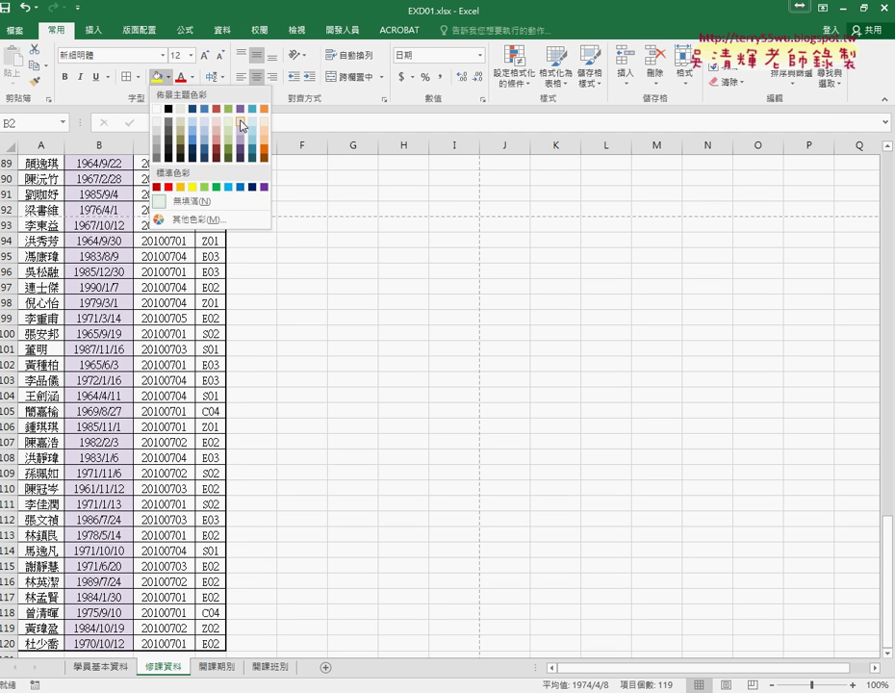
left_click(241, 125)
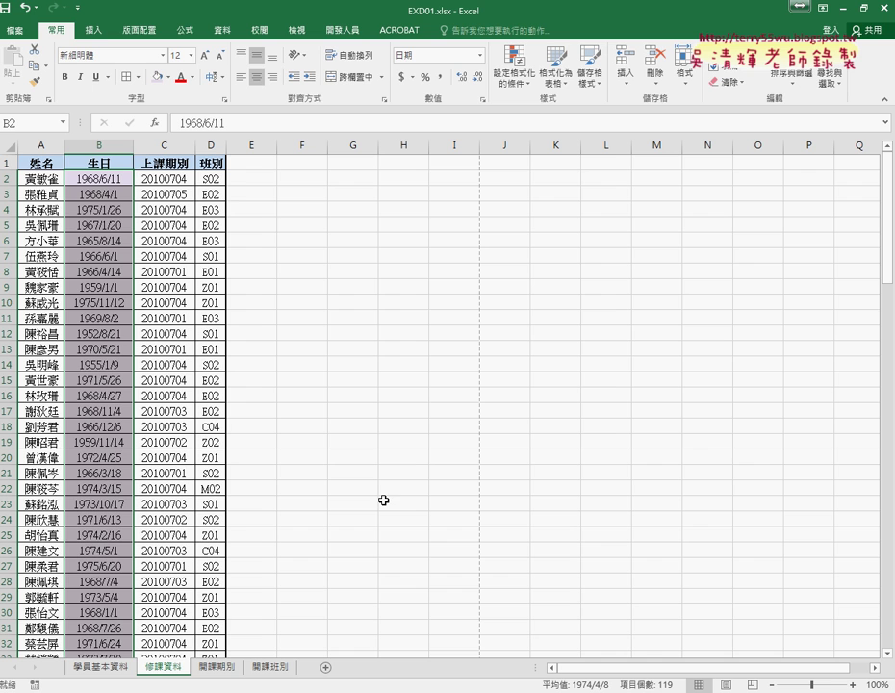
key("alt+Tab")
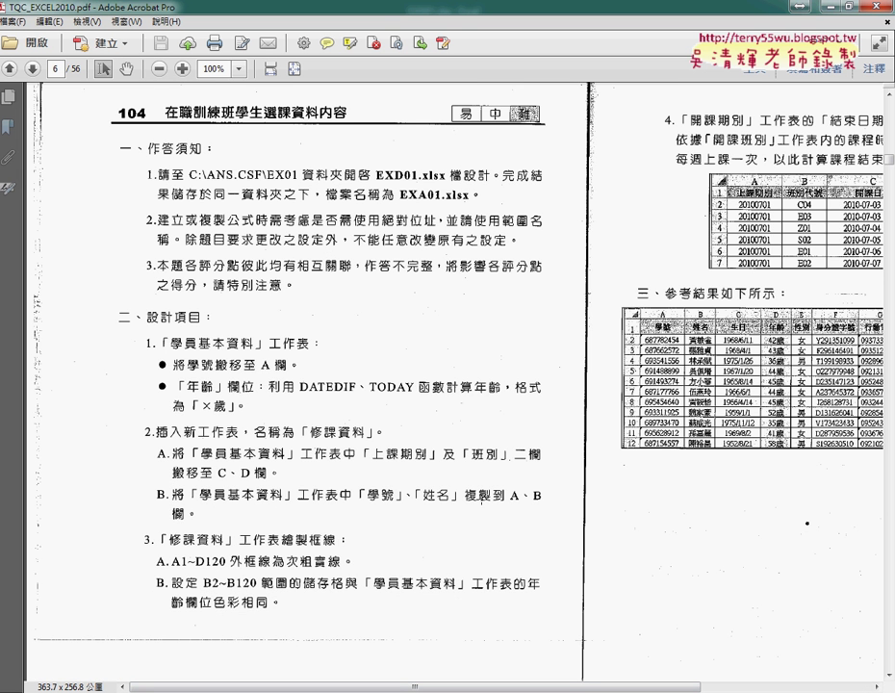
mouse_move(269, 428)
left_mouse_down()
mouse_move(298, 525)
mouse_move(231, 616)
left_mouse_up()
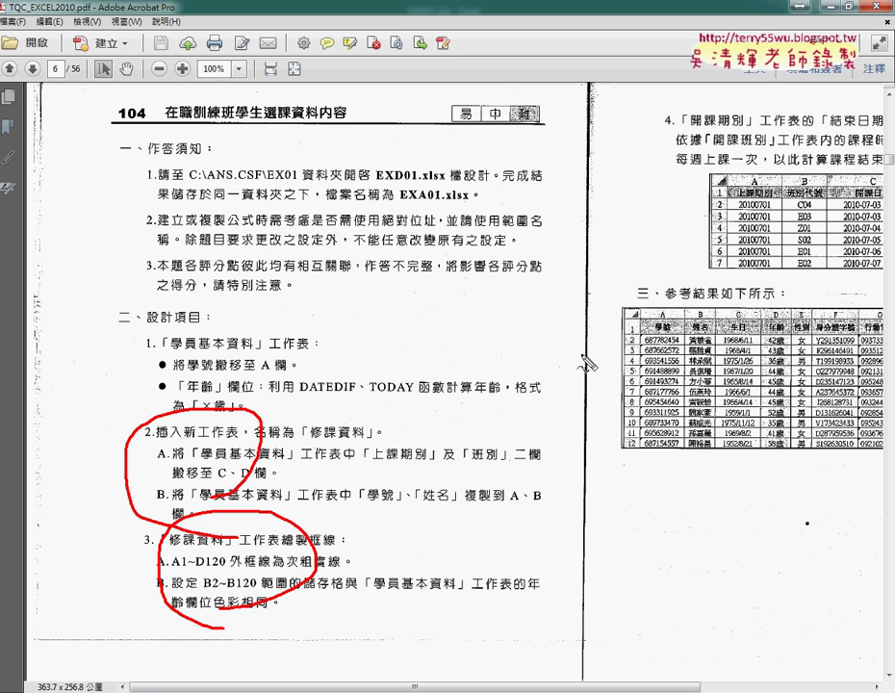
left_click_drag(717, 101, 678, 200)
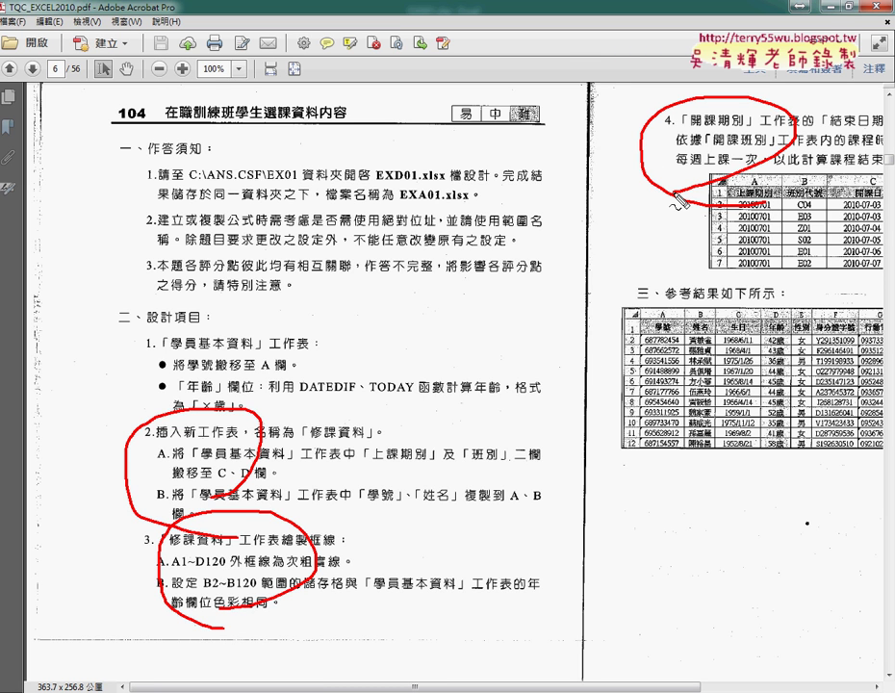